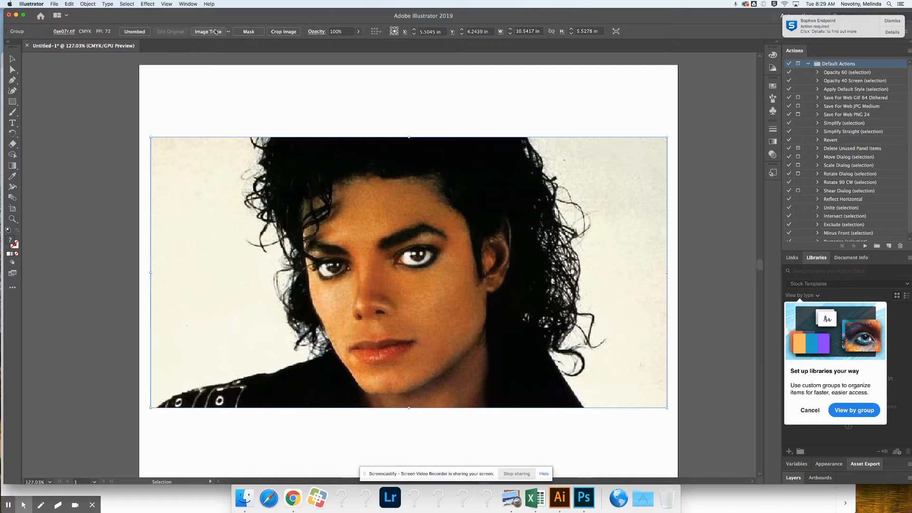
left_click(190, 5)
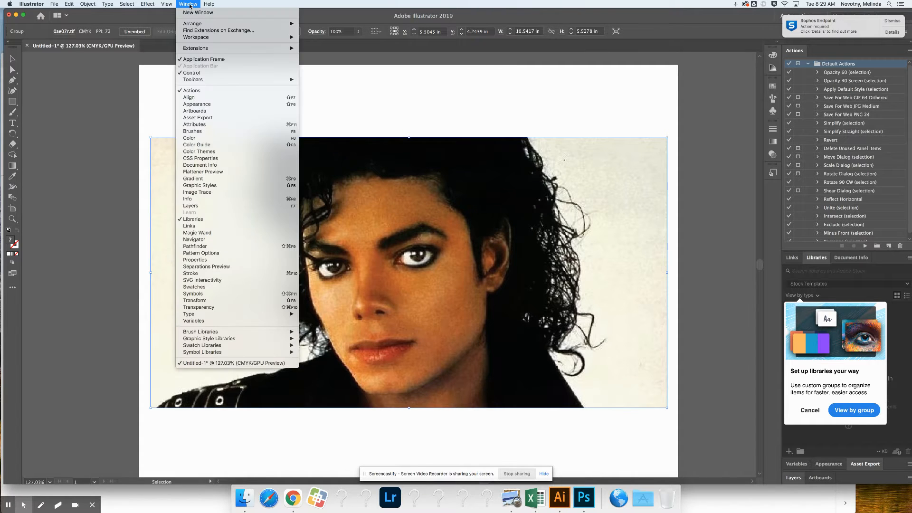
mouse_move(280, 37)
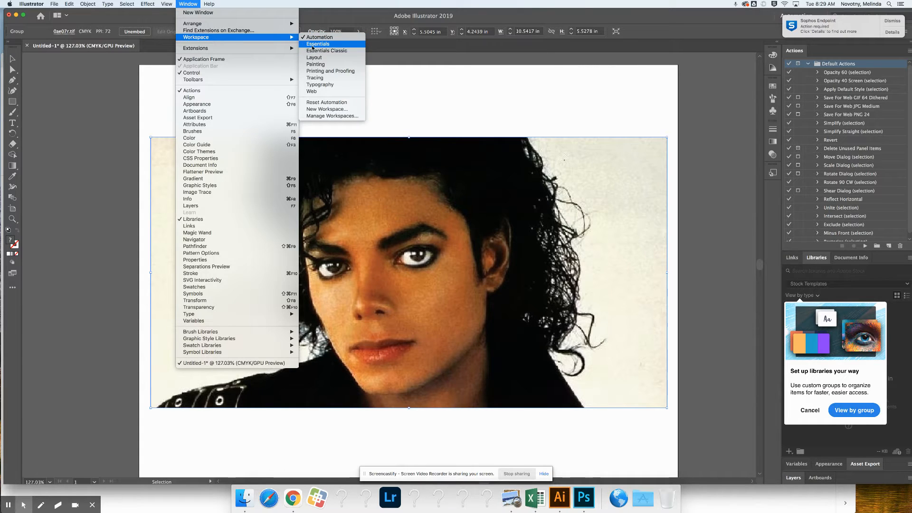
left_click(92, 83)
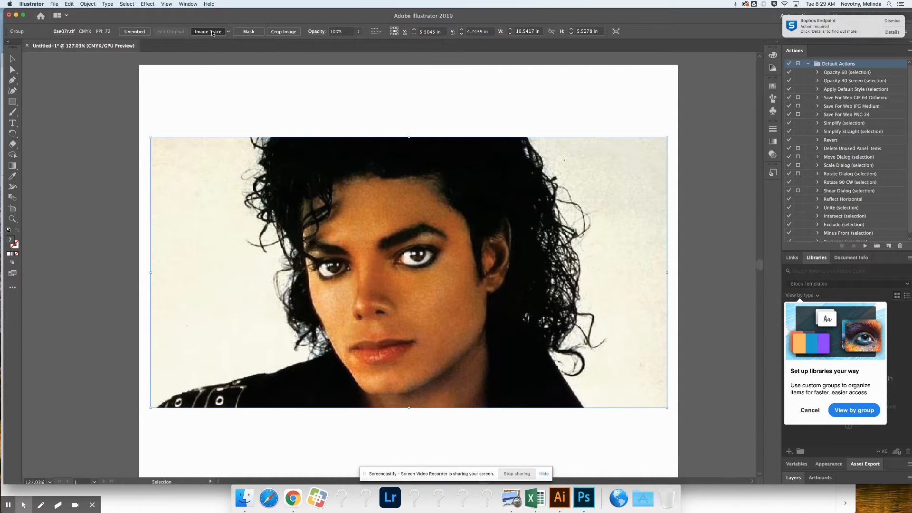
- Image Trace the placed portrait photo and apply the Shades of Gray preset
left_click(208, 32)
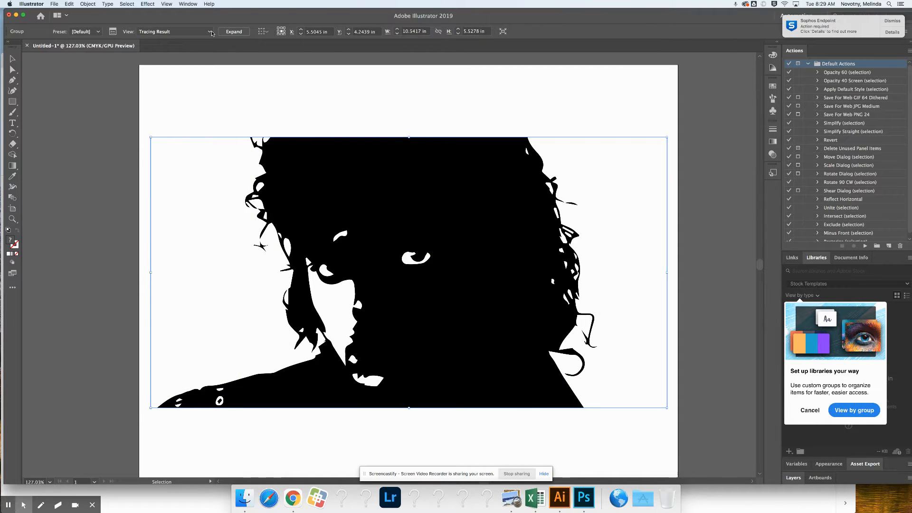
left_click(98, 33)
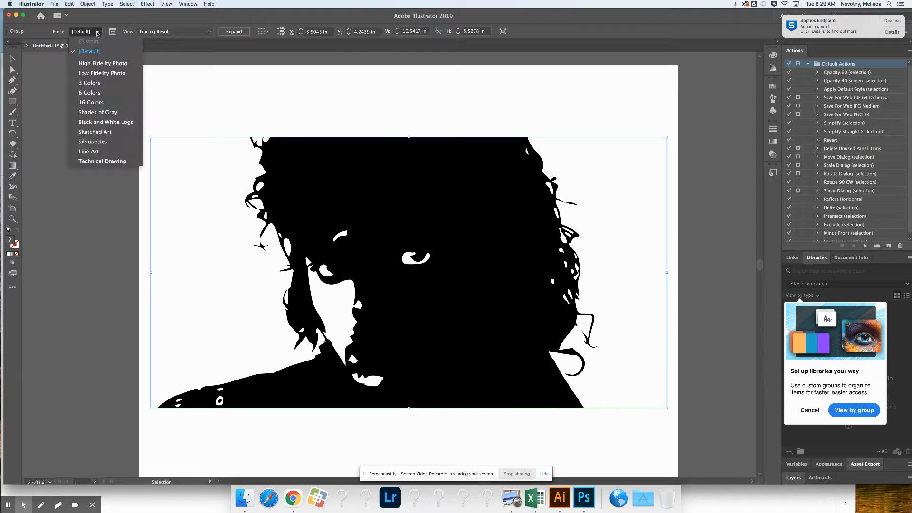
left_click(100, 113)
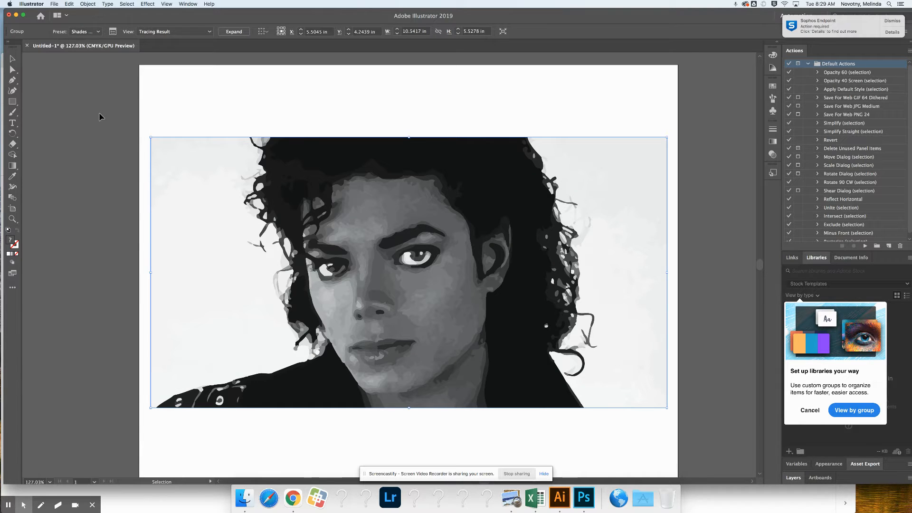
- Add the point text "Eyebrow" on the forehead just above the eyebrow nearer the visible ear
key("super+equal")
key("super+equal")
key("super+equal")
key("super+equal")
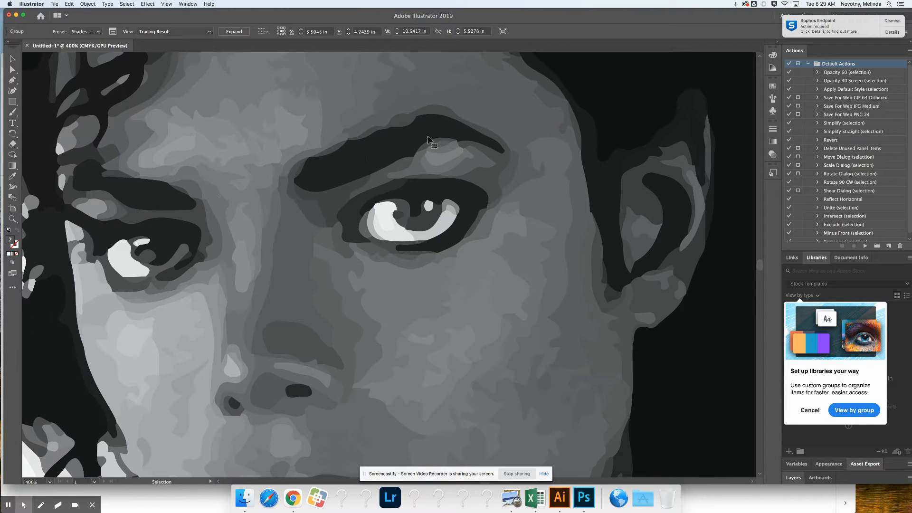
left_click(12, 123)
left_click(311, 104)
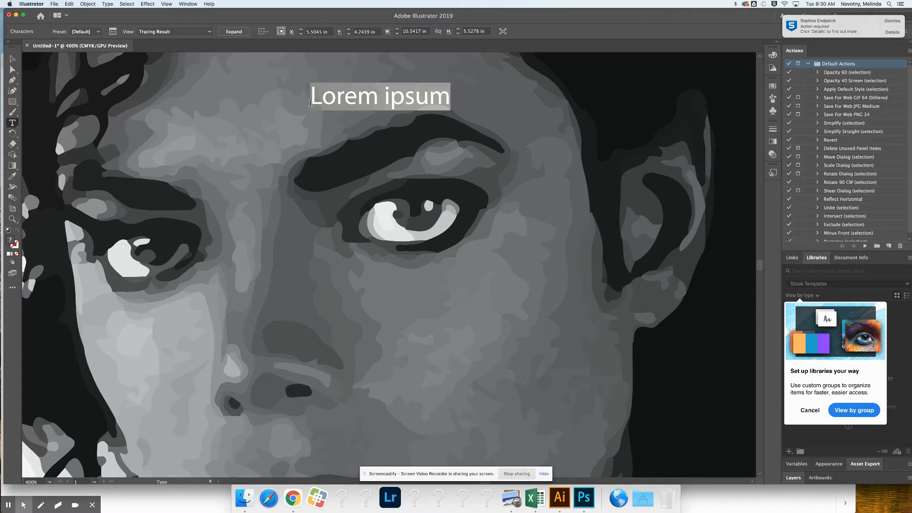
type("Eyebrow")
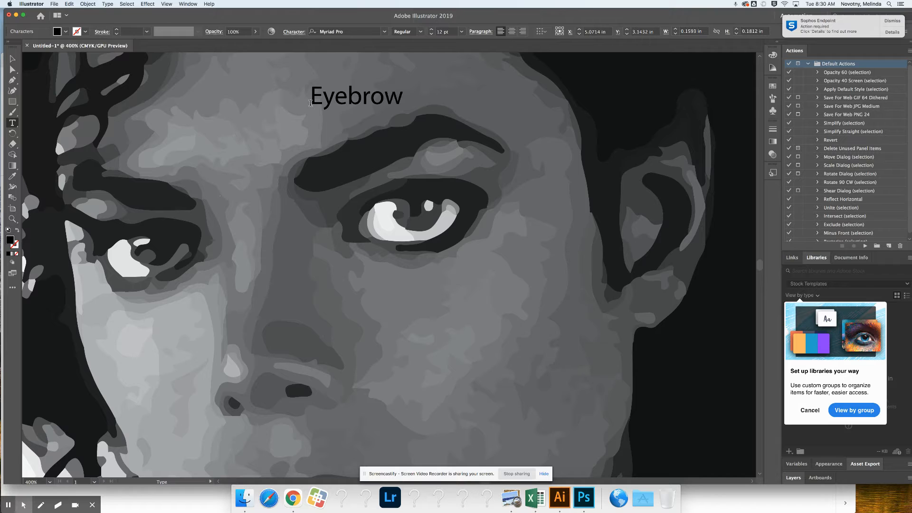
- Try Poplar Std Black on the word "Eyebrow", and settle on Arial Black as its font
left_click_drag(313, 95, 404, 98)
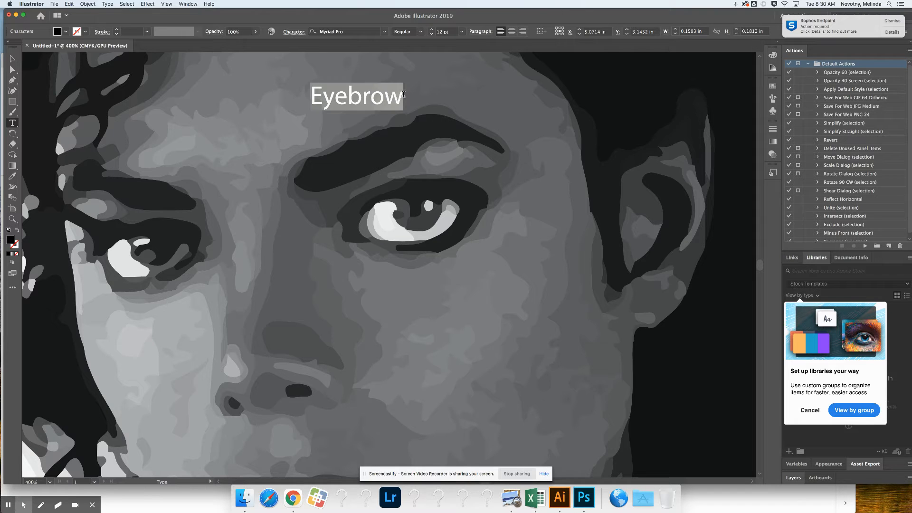
left_click(385, 32)
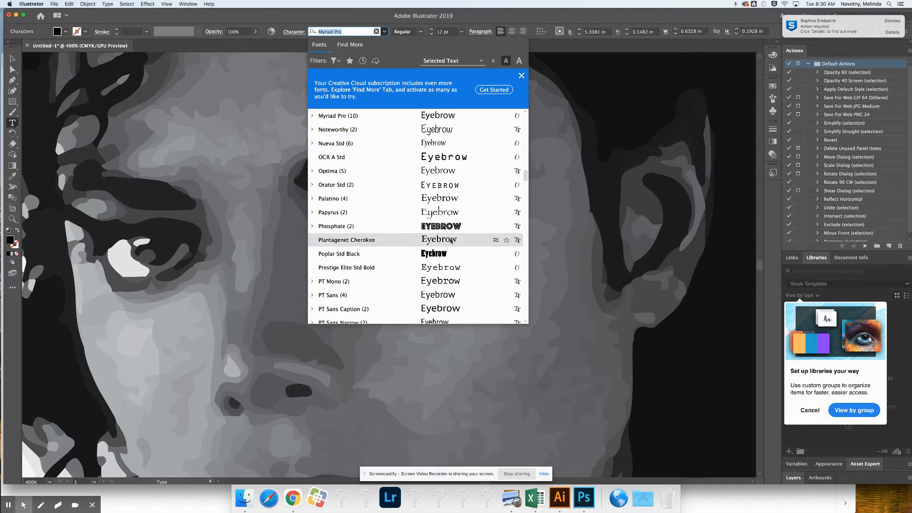
left_click(443, 254)
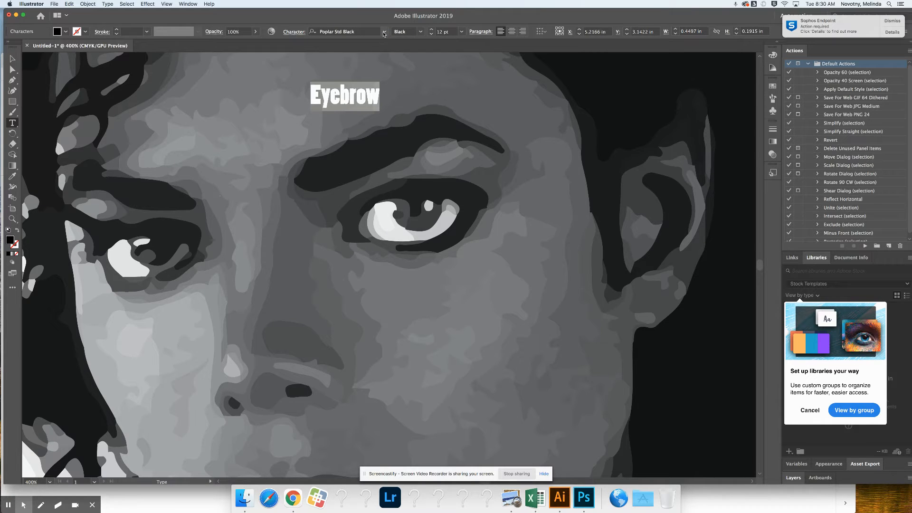
left_click(385, 32)
scroll(399, 290, "down", 2)
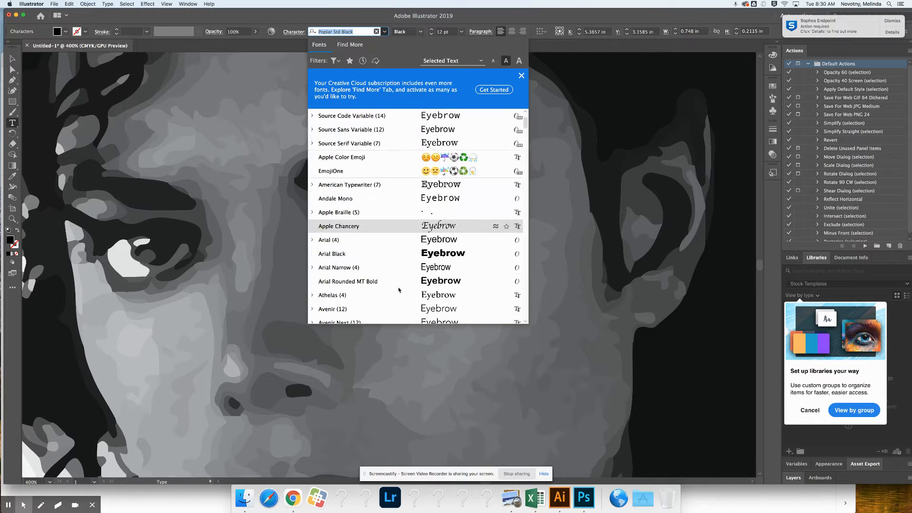
left_click(407, 256)
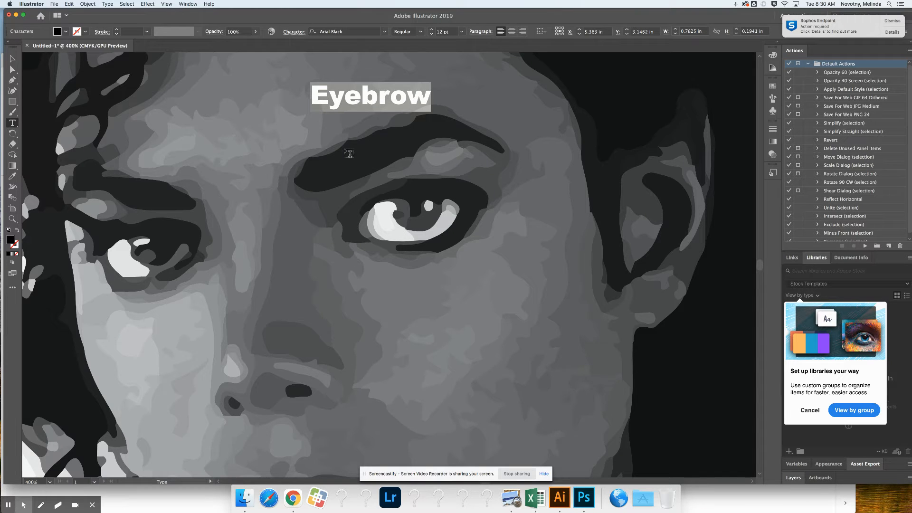
- Move the "Eyebrow" text down so that it overlaps the traced eyebrow
left_click(12, 58)
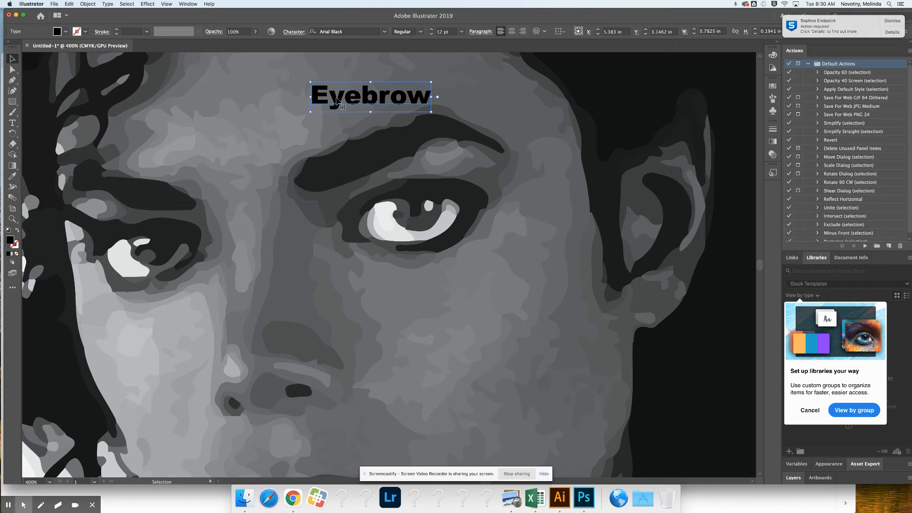
left_click_drag(336, 101, 344, 173)
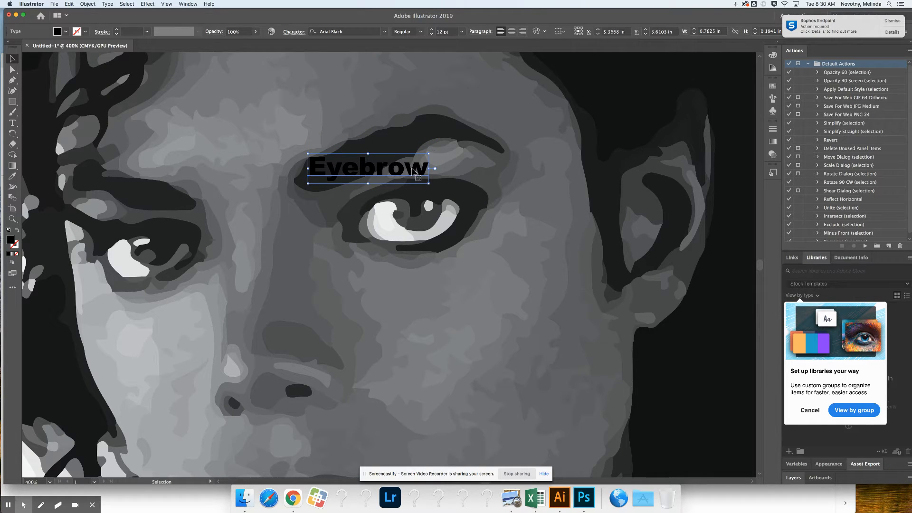
left_click_drag(413, 172, 419, 150)
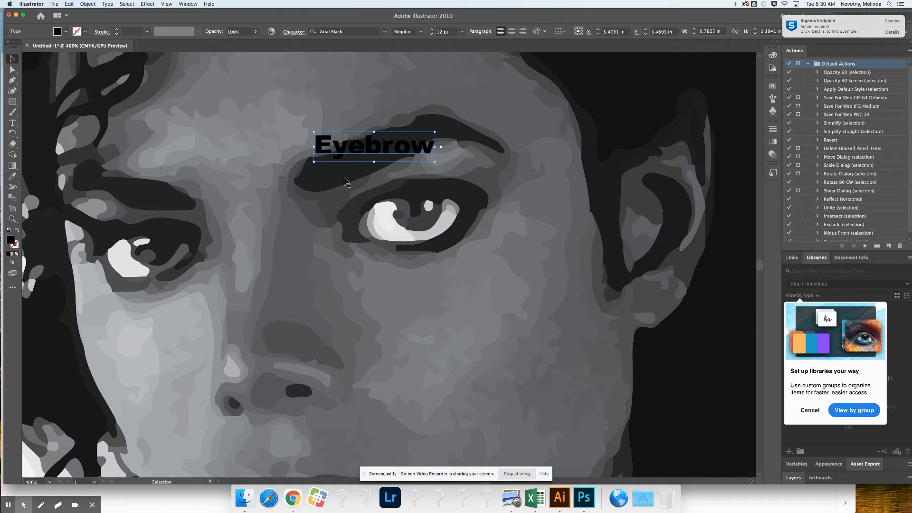
- Try a previewed FishEye envelope warp on the "Eyebrow" text with a horizontal distortion of -24%
left_click(88, 3)
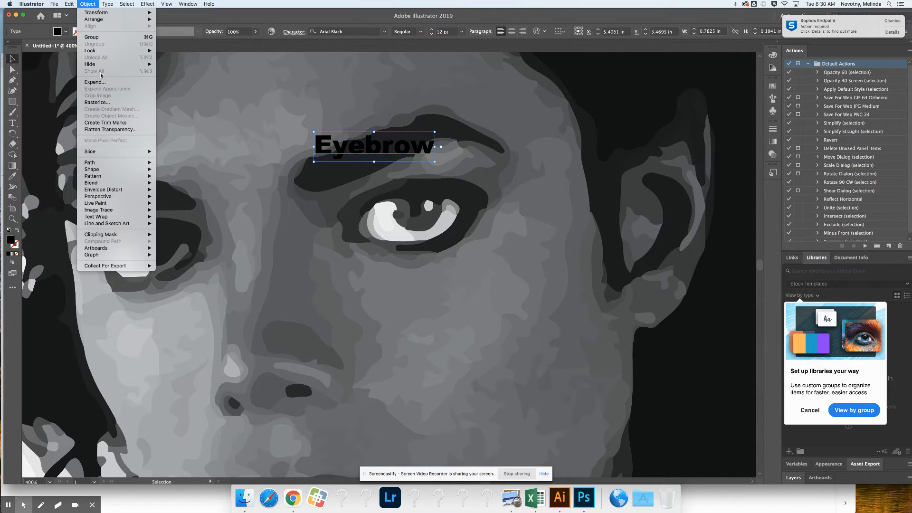
mouse_move(120, 191)
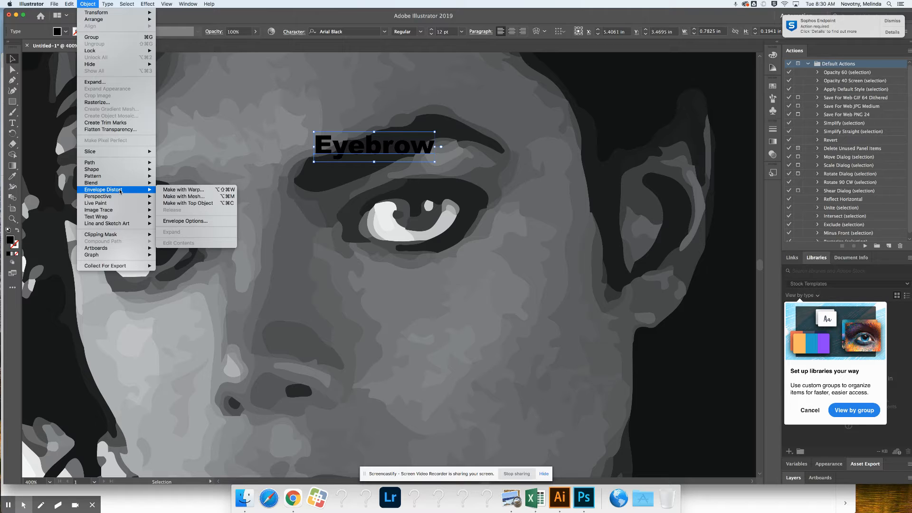
left_click(171, 191)
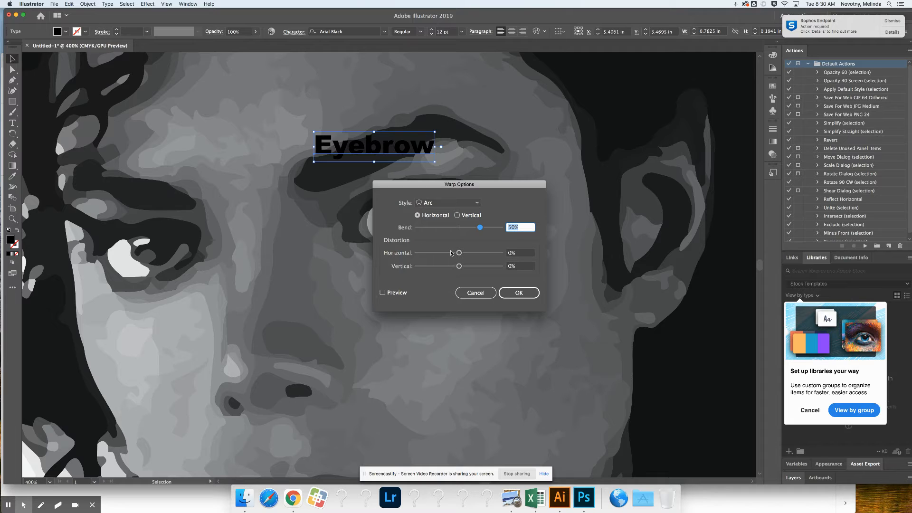
left_click(467, 203)
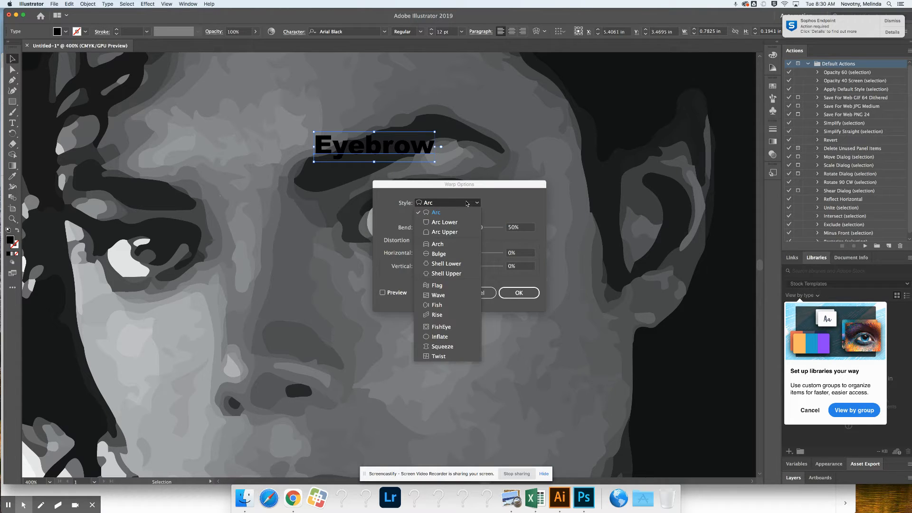
left_click(446, 327)
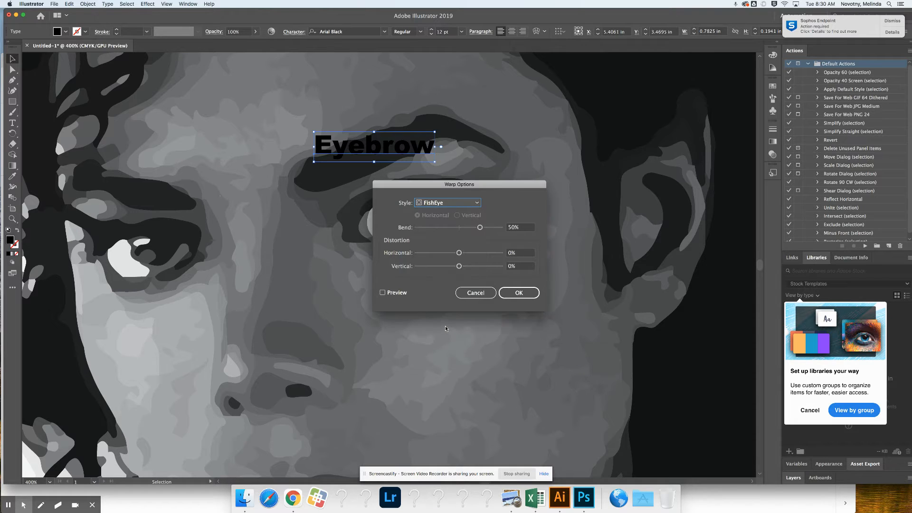
left_click(383, 293)
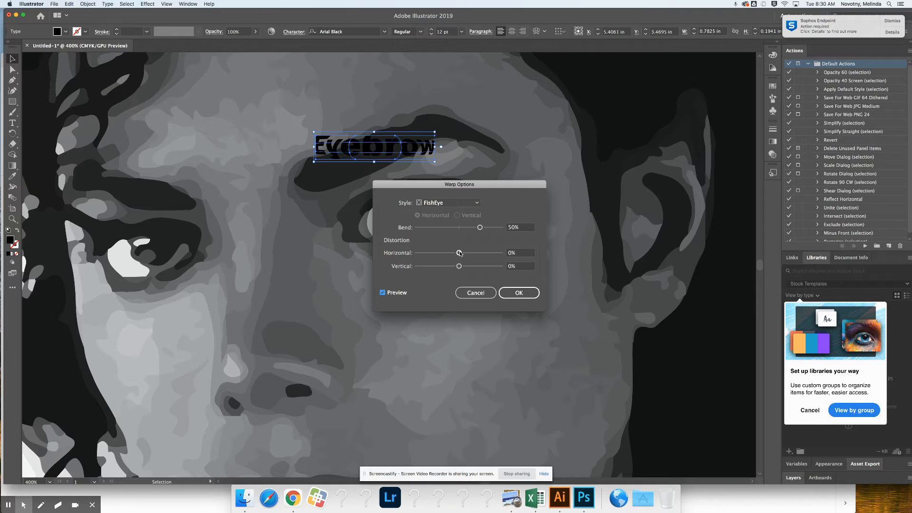
mouse_move(460, 253)
left_mouse_down()
mouse_move(437, 254)
mouse_move(473, 254)
mouse_move(450, 257)
left_mouse_up()
left_click(484, 289)
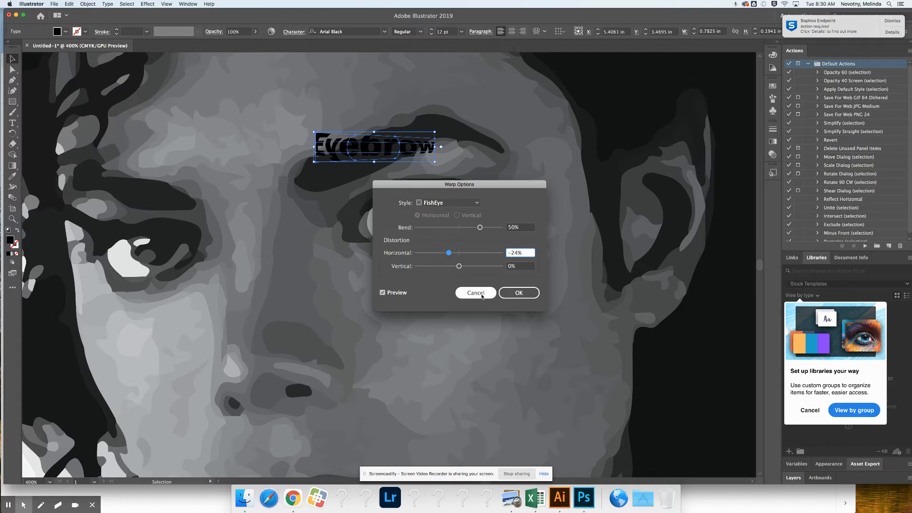
- Apply an envelope mesh with 4 rows and 7 columns to the "Eyebrow" text
left_click(90, 5)
mouse_move(138, 189)
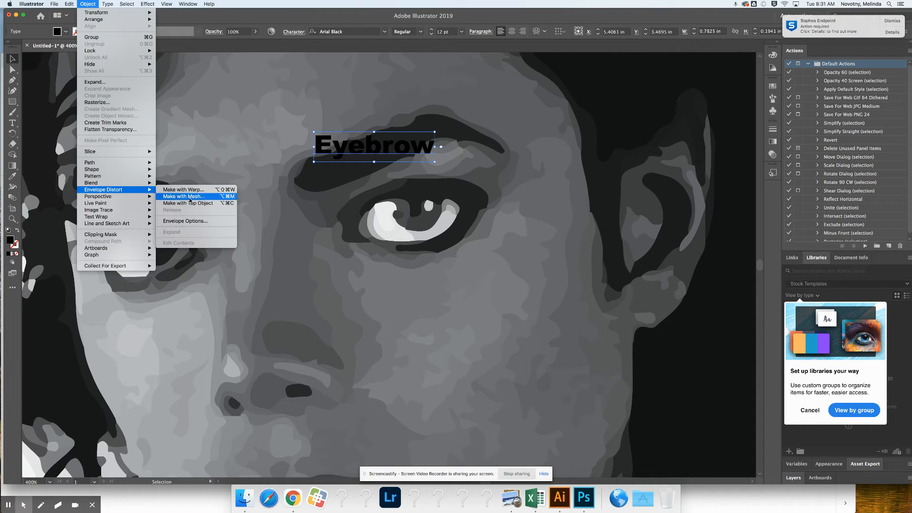
left_click(190, 198)
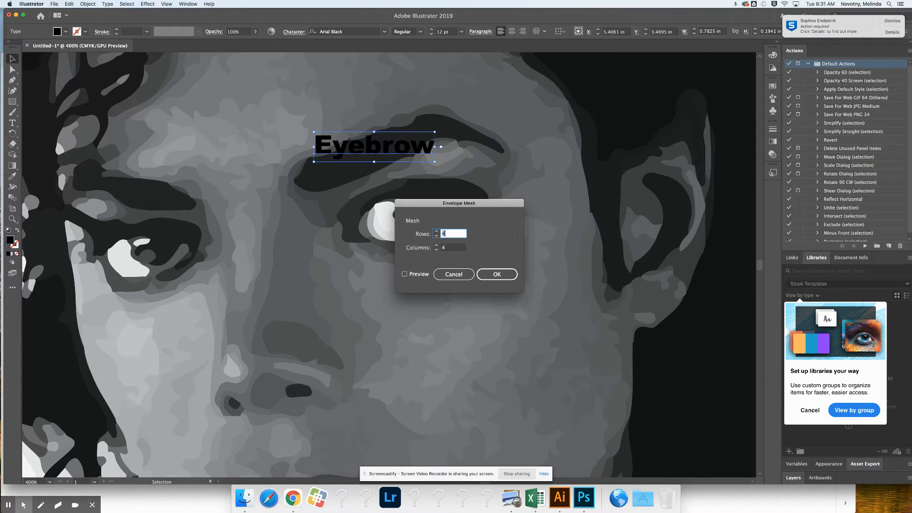
double_click(436, 246)
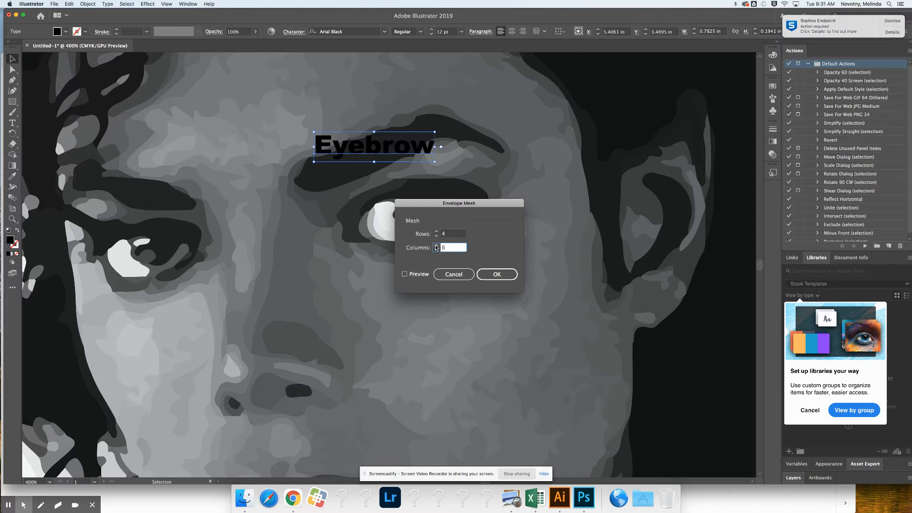
left_click(497, 275)
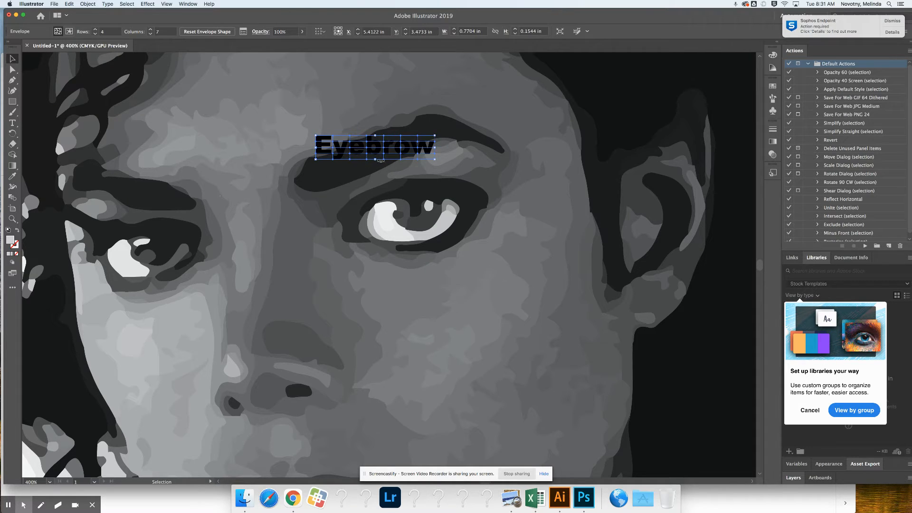
- Try to select the upper-left corner point of the "Eyebrow" mesh with Direct Selection, and undo the accidental shift of the traced image
key("a")
key("super+equal")
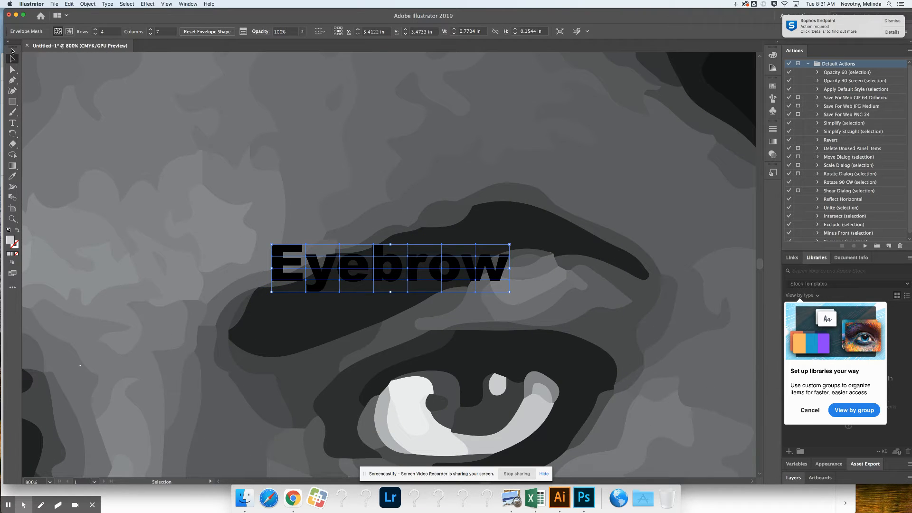
key("a")
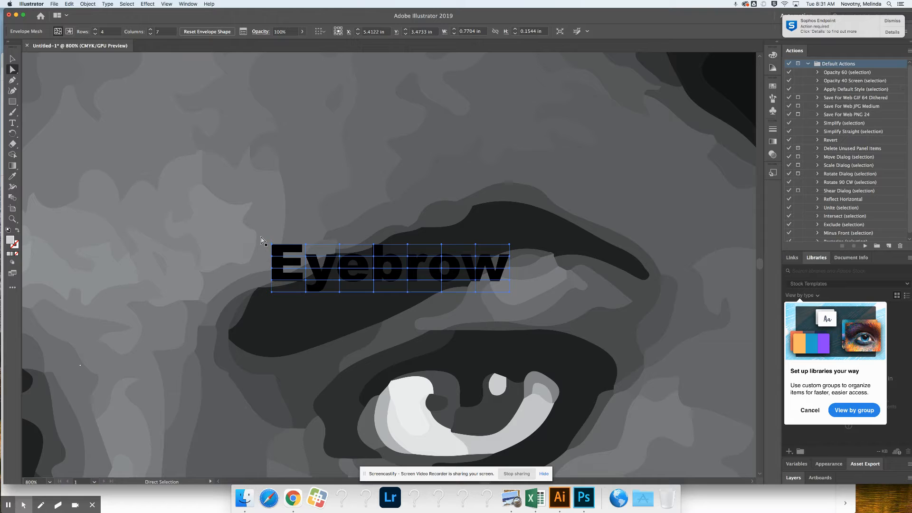
left_click_drag(262, 241, 274, 252)
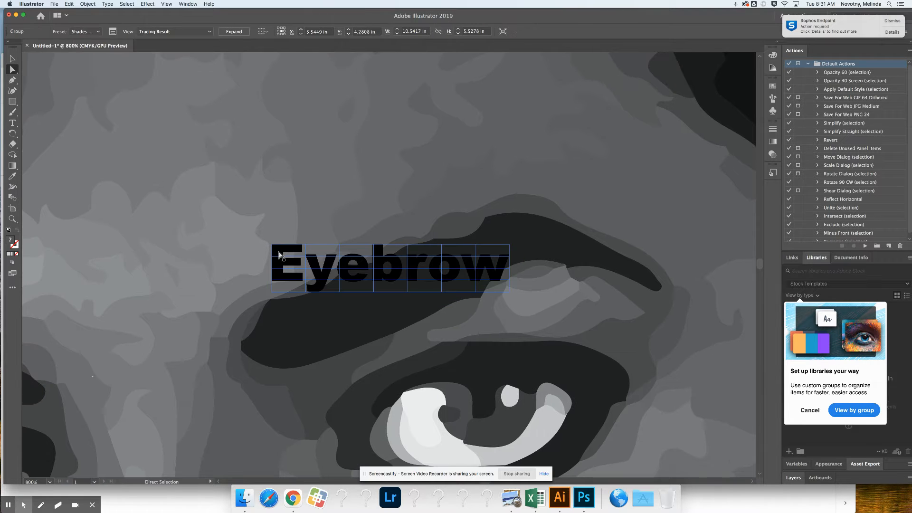
key("super+z")
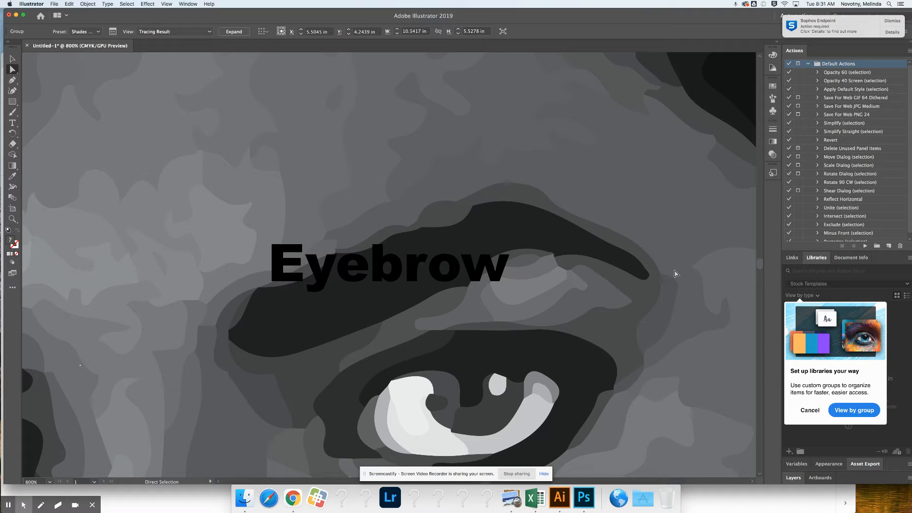
- Show the document's layers, float the list over the artwork and expand Layer 1 to its sublayers
left_click(183, 7)
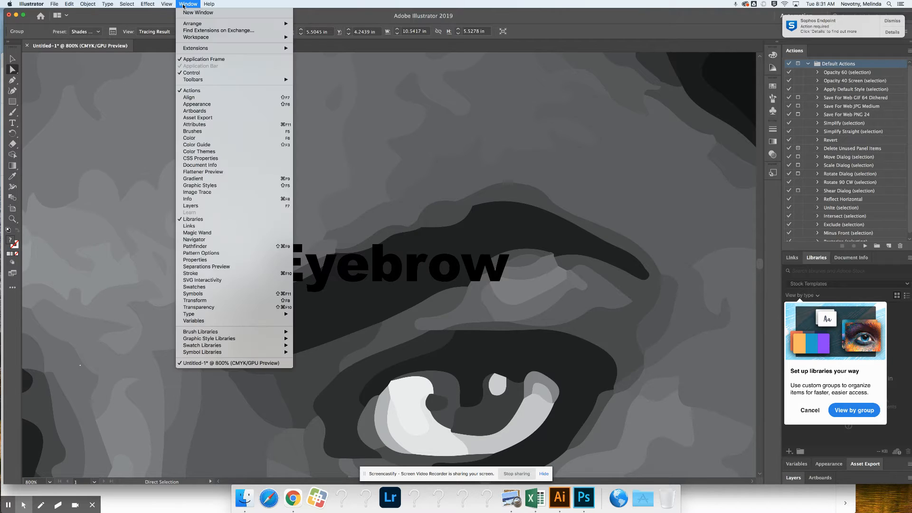
left_click(200, 210)
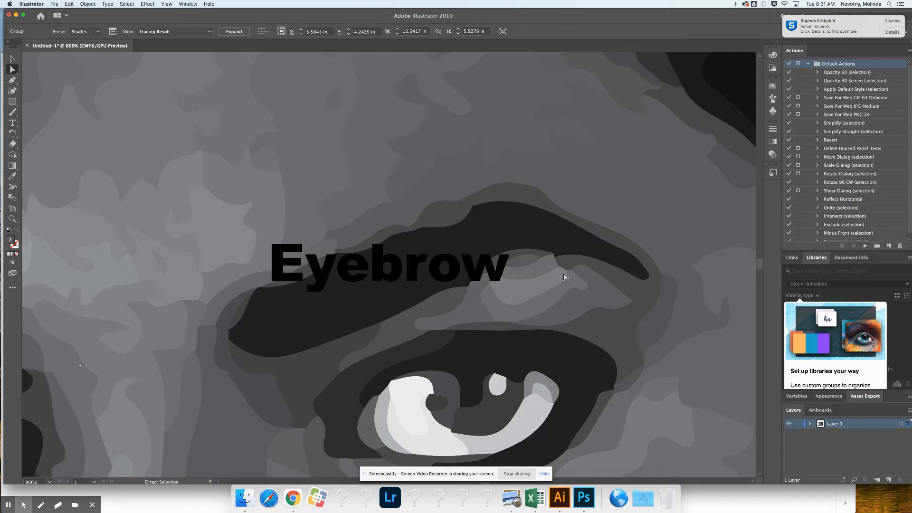
left_click_drag(798, 412, 656, 108)
left_click(673, 116)
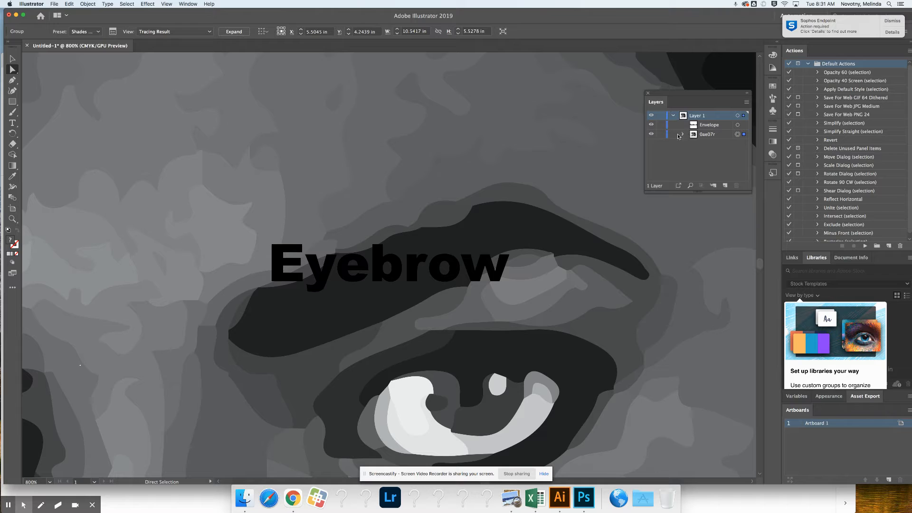
- Lock the traced image sublayer, then select the "Eyebrow" envelope mesh and undo its accidental shift
left_click(662, 135)
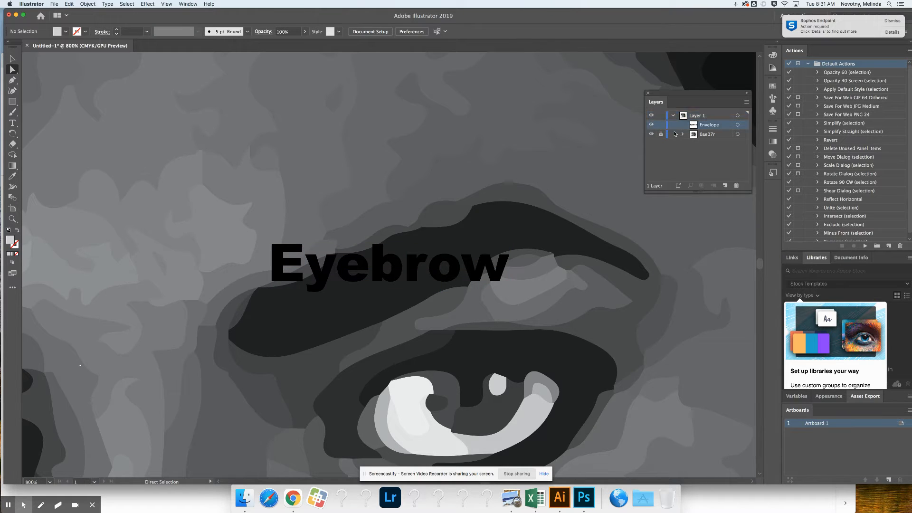
mouse_move(388, 259)
left_mouse_down()
mouse_move(406, 280)
mouse_move(392, 253)
mouse_move(384, 256)
left_mouse_up()
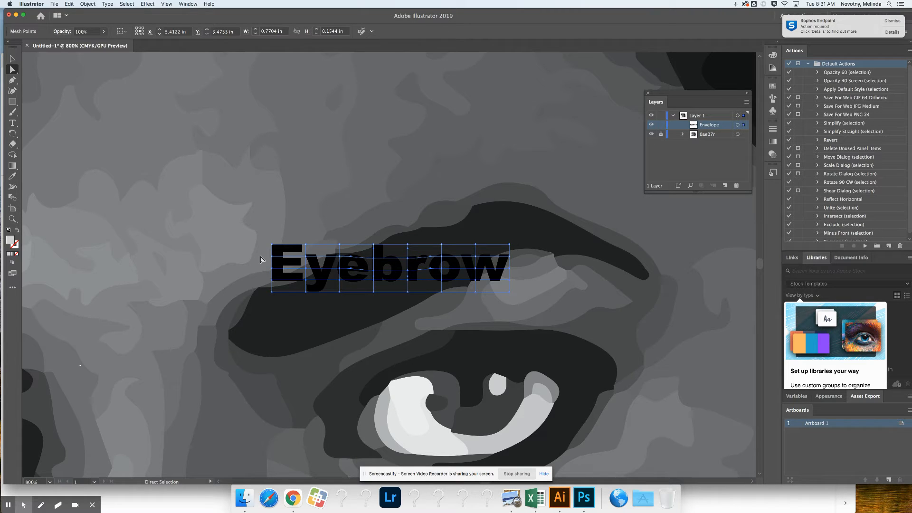
key("super+z")
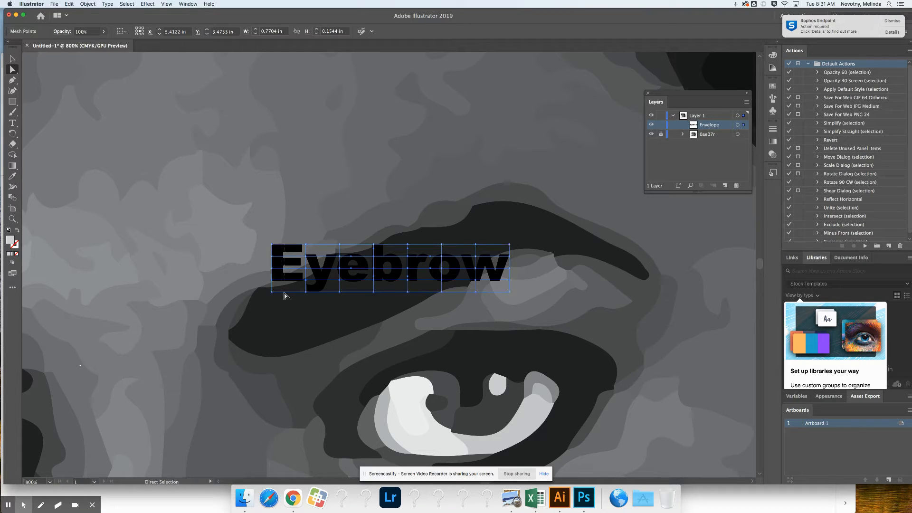
- Move the three leftmost columns of the "Eyebrow" mesh down onto the thick inner end of the eyebrow
left_click_drag(271, 256, 250, 309)
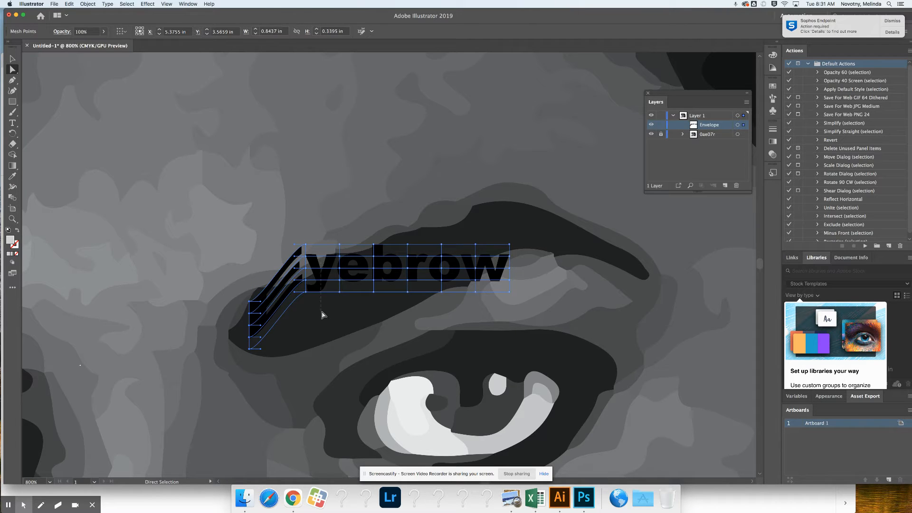
left_click_drag(305, 292, 311, 334)
left_click_drag(340, 293, 359, 317)
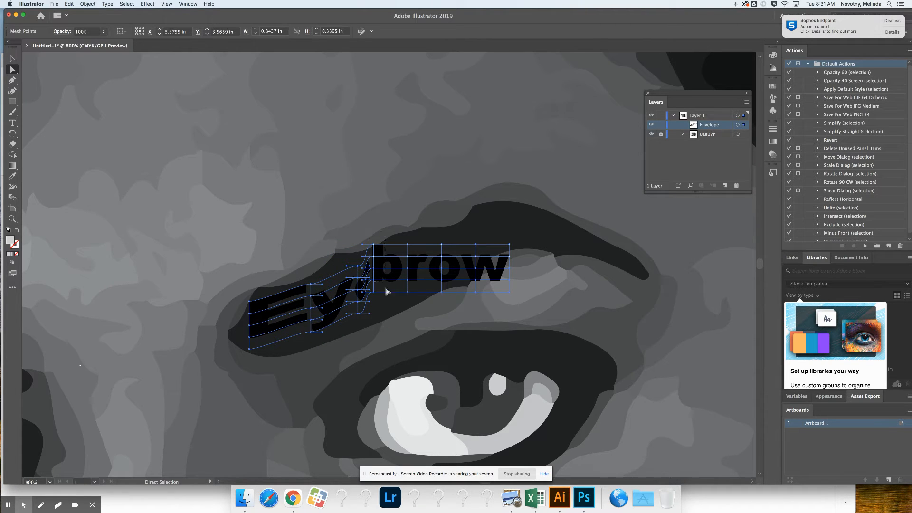
- Spread the remaining mesh columns along the eyebrow's arch, from the middle of the word to the tapering outer end
left_click_drag(511, 293, 575, 270)
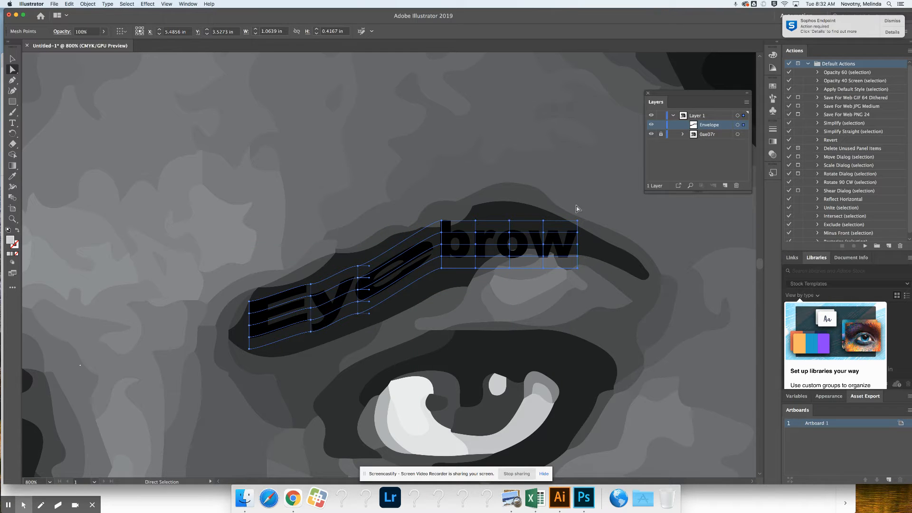
left_click_drag(578, 268, 635, 274)
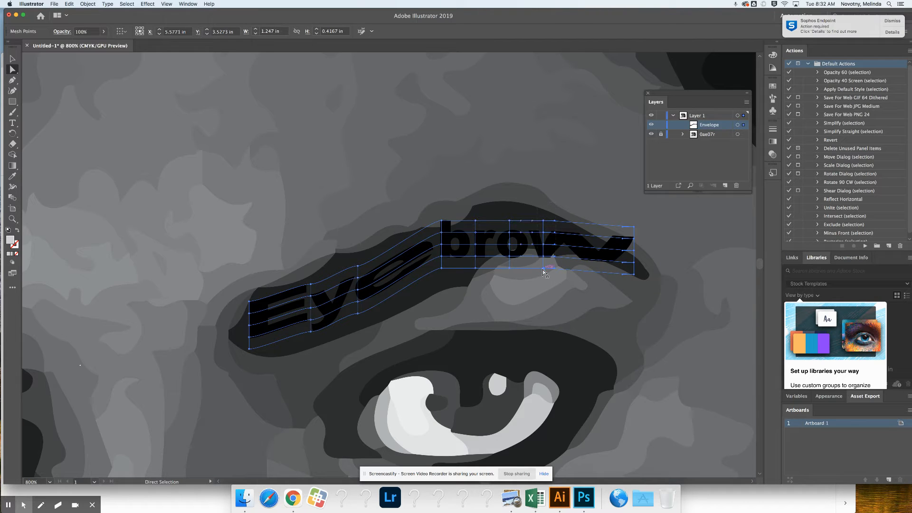
left_click_drag(545, 268, 512, 226)
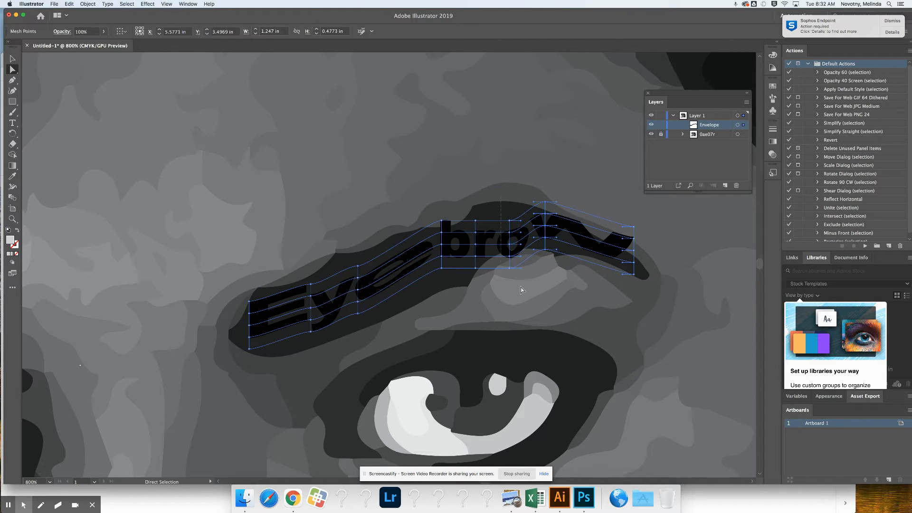
mouse_move(510, 270)
left_mouse_down()
mouse_move(508, 251)
mouse_move(470, 270)
left_mouse_up()
mouse_move(426, 204)
left_mouse_down()
mouse_move(450, 280)
mouse_move(408, 288)
left_mouse_up()
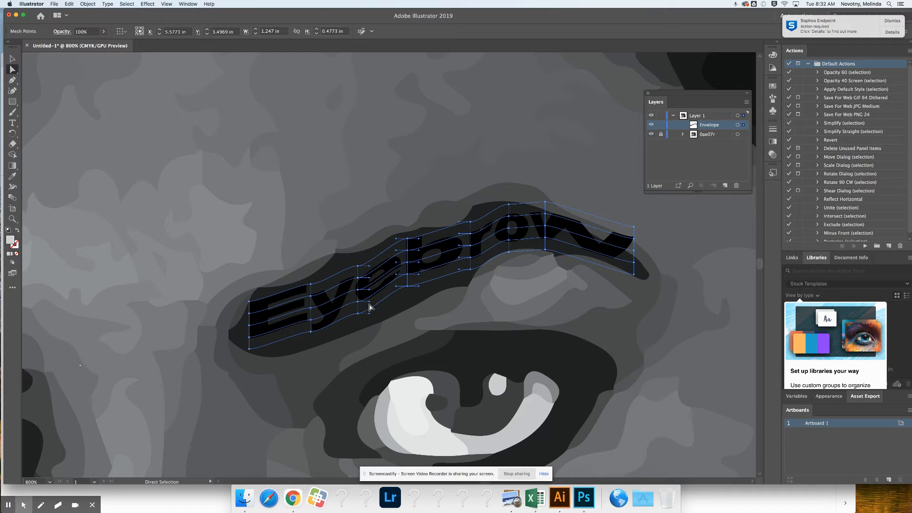
- Reshape the mesh's left edge beside the "E" to follow the eyebrow's rounded inner end, undoing misplaced point moves
left_click_drag(239, 287, 278, 352)
key("super+z")
key("super+z")
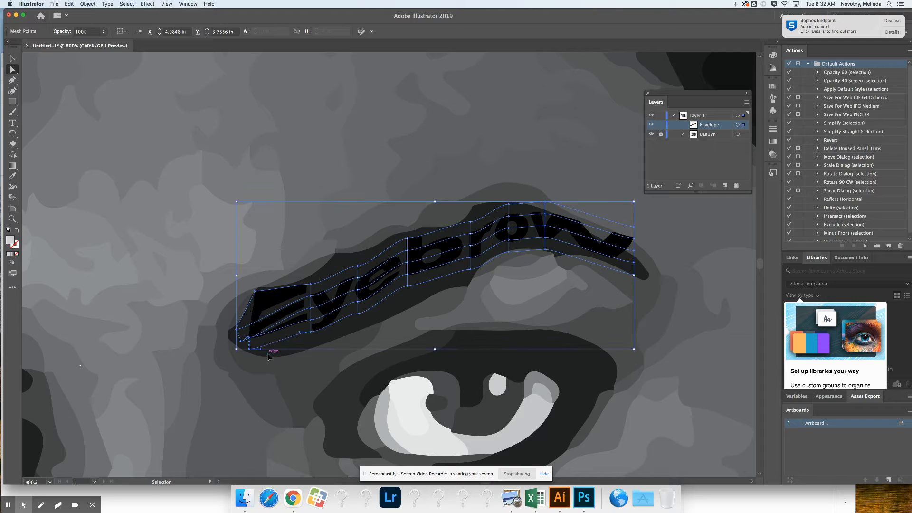
key("super+z")
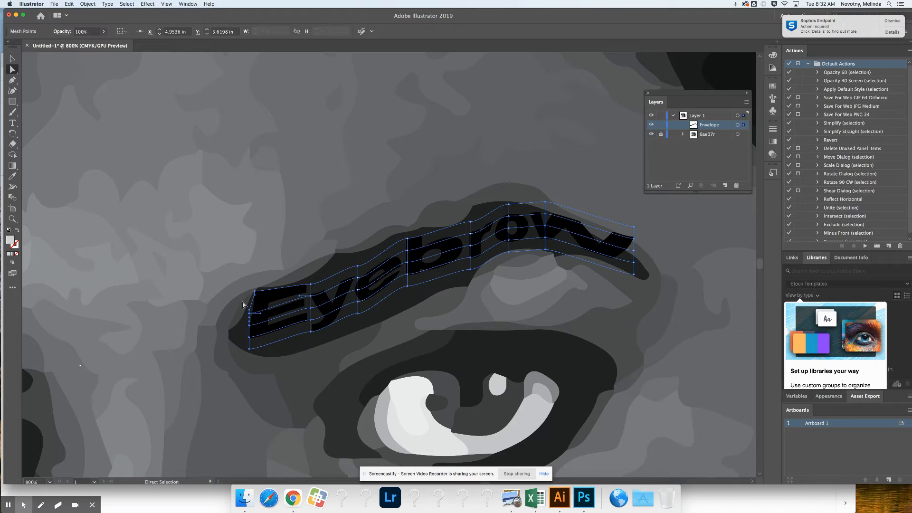
left_click(250, 350)
left_click_drag(250, 351, 261, 355)
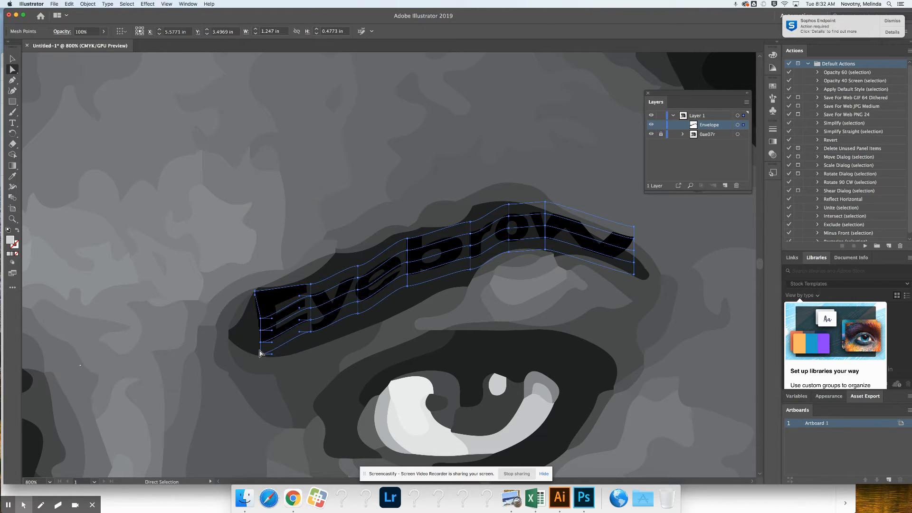
left_click(260, 319)
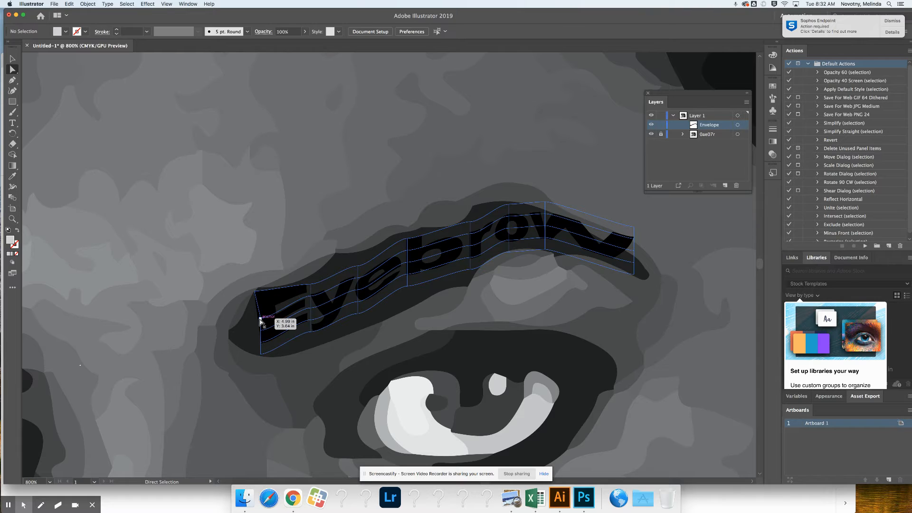
left_click_drag(261, 318, 238, 327)
left_click_drag(260, 331, 252, 350)
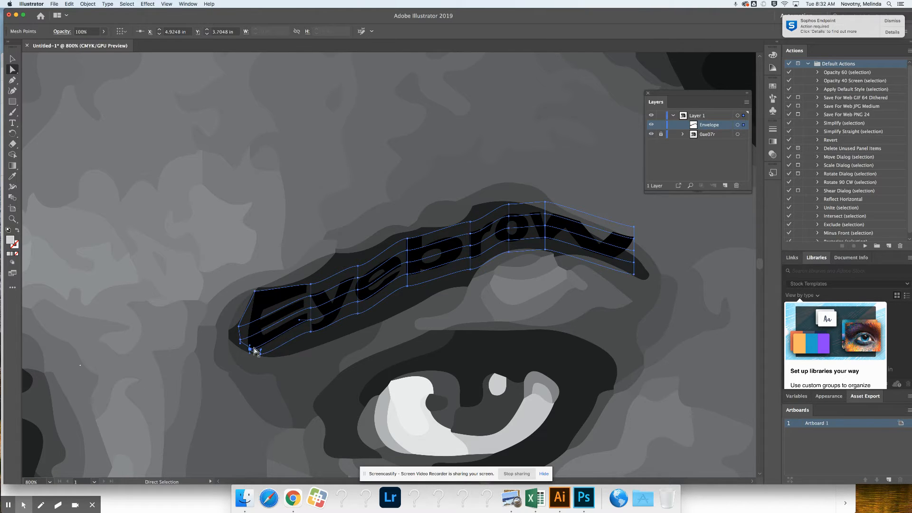
- Stretch the mesh around the "y" and first "e" by moving its upper and lower points out to the eyebrow's edges
left_click_drag(310, 332, 313, 339)
left_click_drag(359, 266, 359, 255)
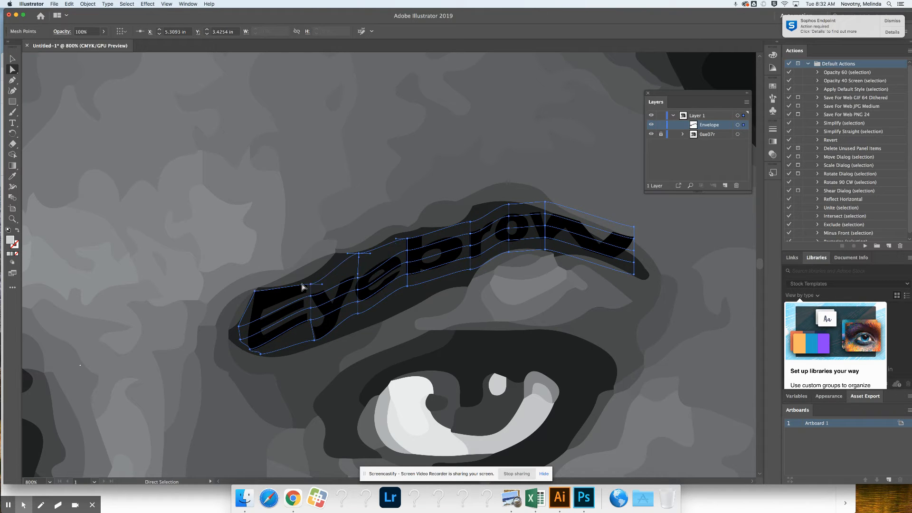
mouse_move(310, 285)
left_mouse_down()
mouse_move(316, 290)
mouse_move(318, 275)
mouse_move(313, 285)
left_mouse_up()
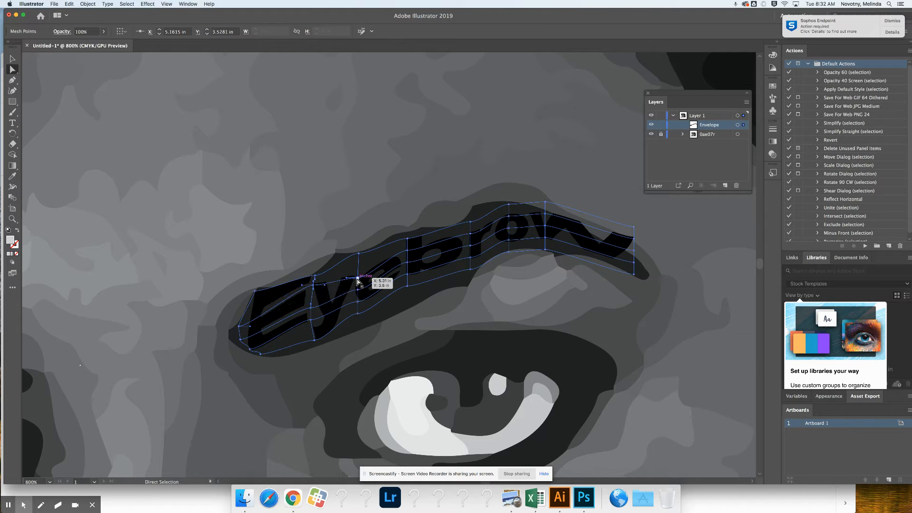
mouse_move(359, 316)
left_mouse_down()
mouse_move(362, 326)
mouse_move(360, 307)
mouse_move(362, 322)
left_mouse_up()
- Adjust the mesh points between the "e" and "b" so both letters fill the eyebrow from its upper to its lower edge
left_click(414, 296)
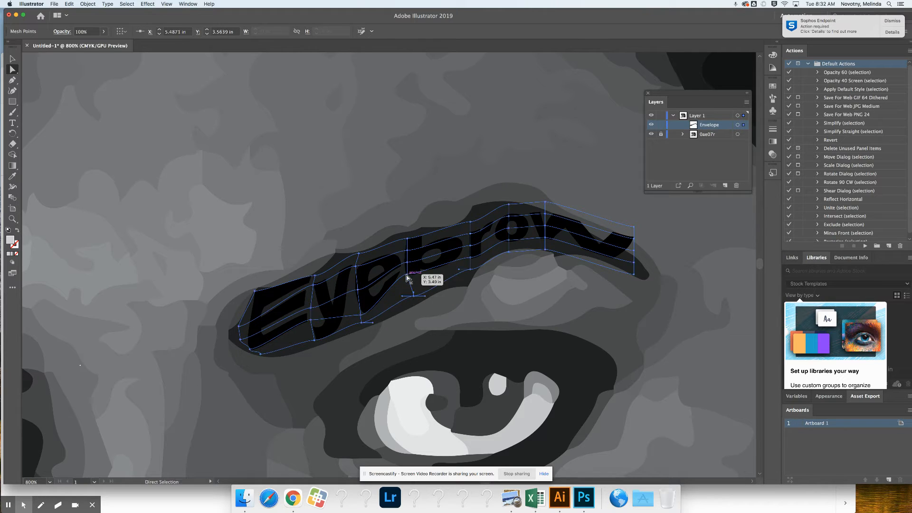
left_click_drag(407, 275, 413, 285)
left_click(356, 266)
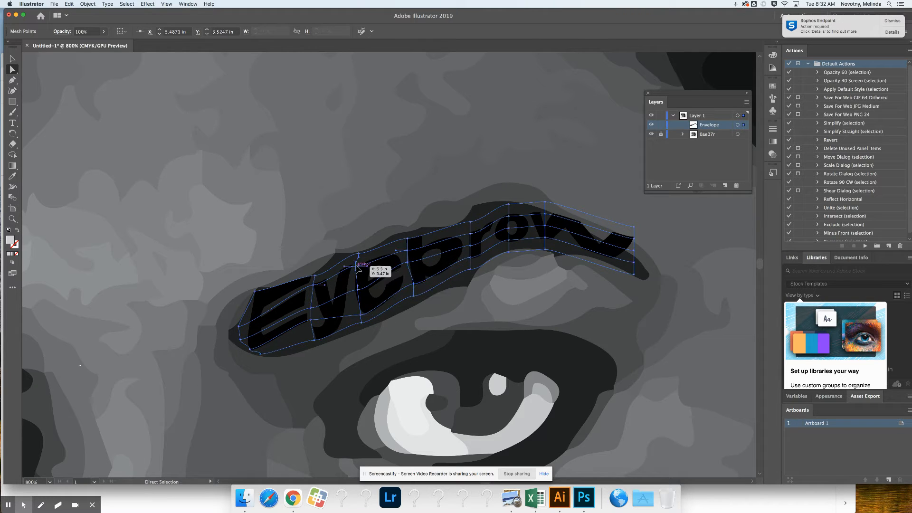
mouse_move(358, 269)
left_mouse_down()
mouse_move(367, 259)
mouse_move(360, 255)
left_mouse_up()
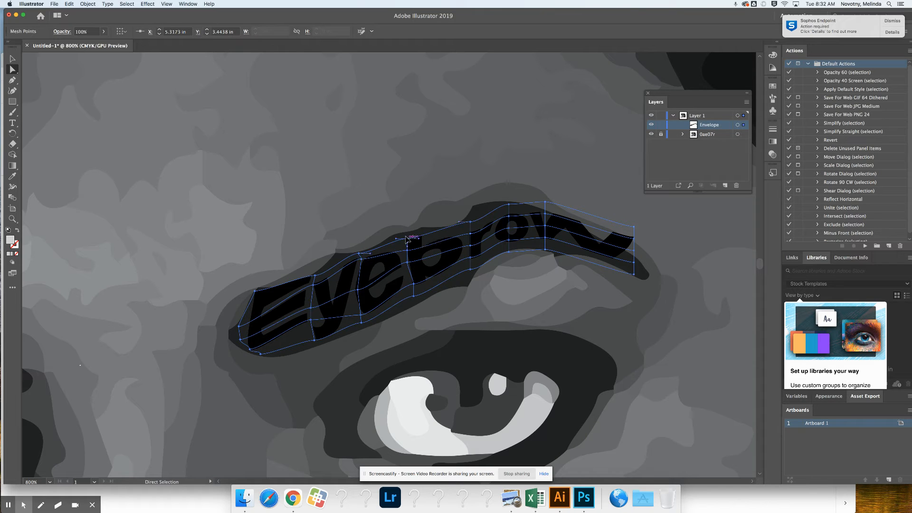
left_click_drag(407, 238, 404, 231)
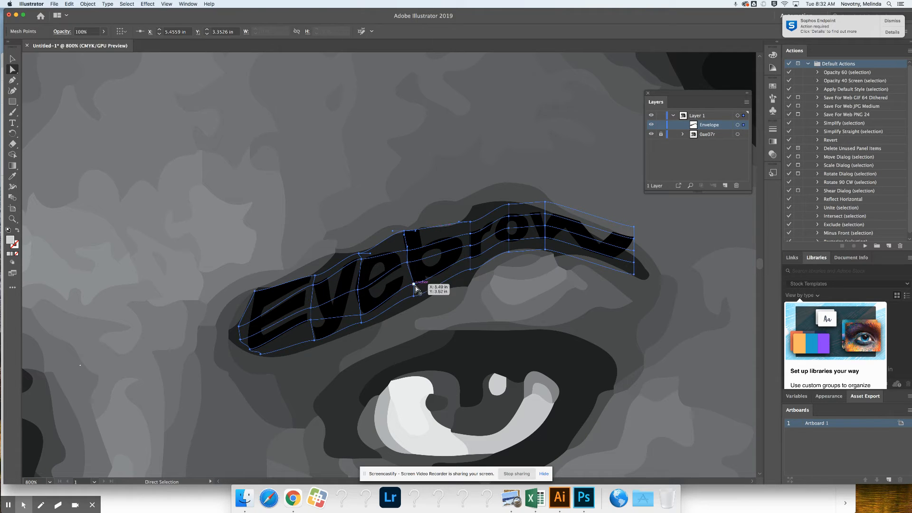
left_click_drag(414, 285, 415, 301)
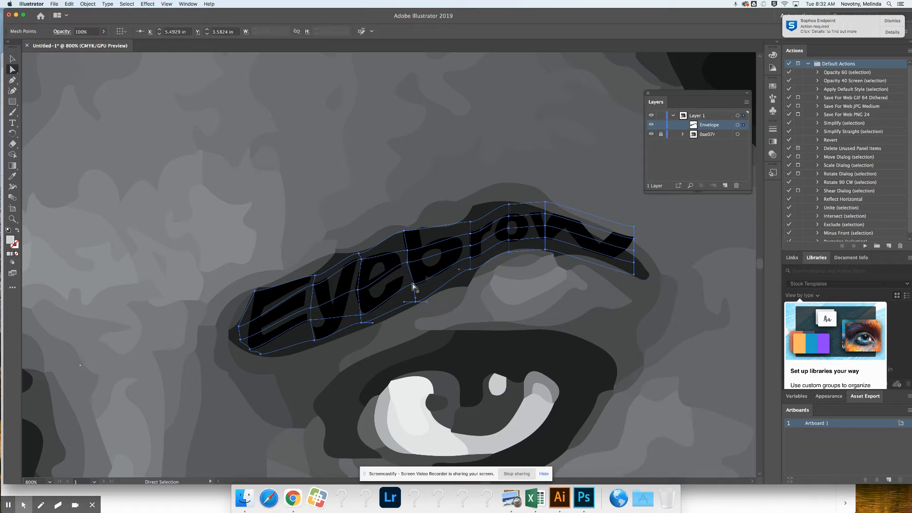
- Reshape the mesh around the "r" and "o" so the letters reach the eyebrow's upper and lower edges
mouse_move(472, 270)
left_mouse_down()
mouse_move(472, 281)
mouse_move(474, 269)
left_mouse_up()
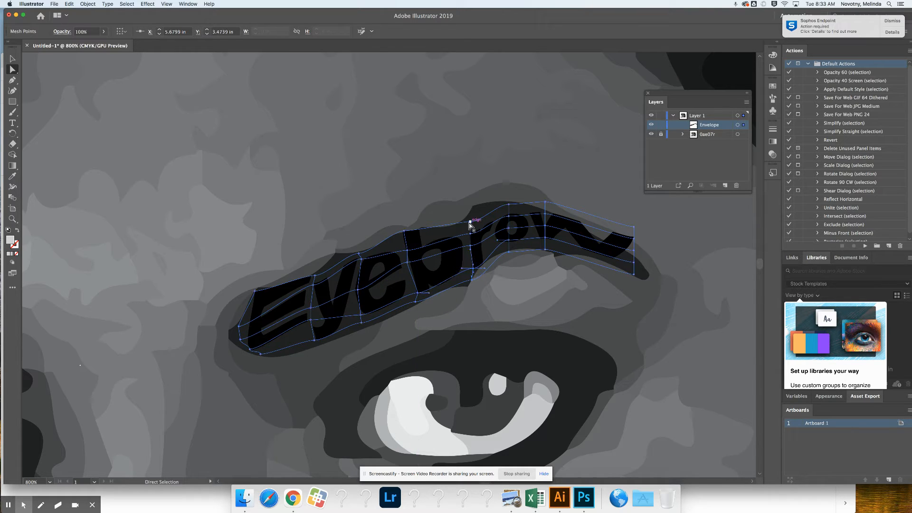
left_click_drag(470, 223, 508, 205)
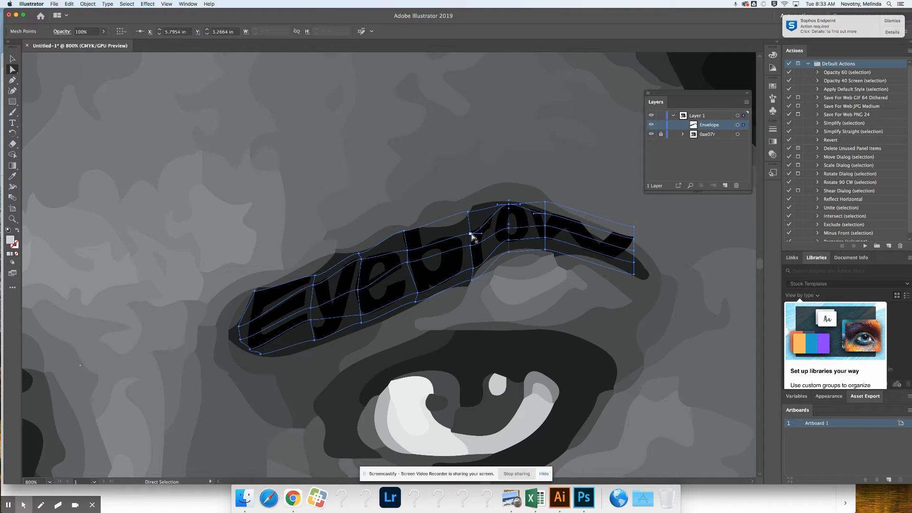
left_click_drag(470, 233, 470, 223)
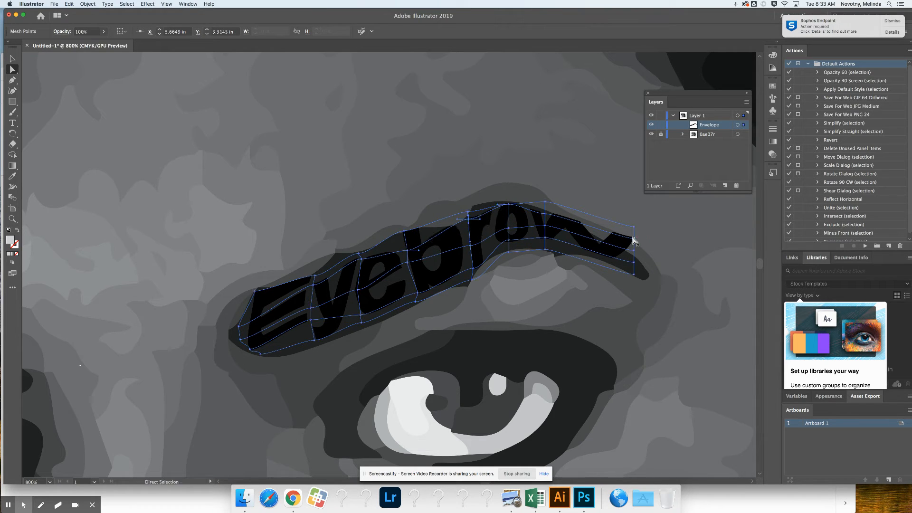
- Fit the mesh around the "o" and "w" to the eyebrow's peak and tapering outer end, undoing a misplaced point move
left_click_drag(634, 247, 635, 281)
left_click_drag(634, 227, 634, 236)
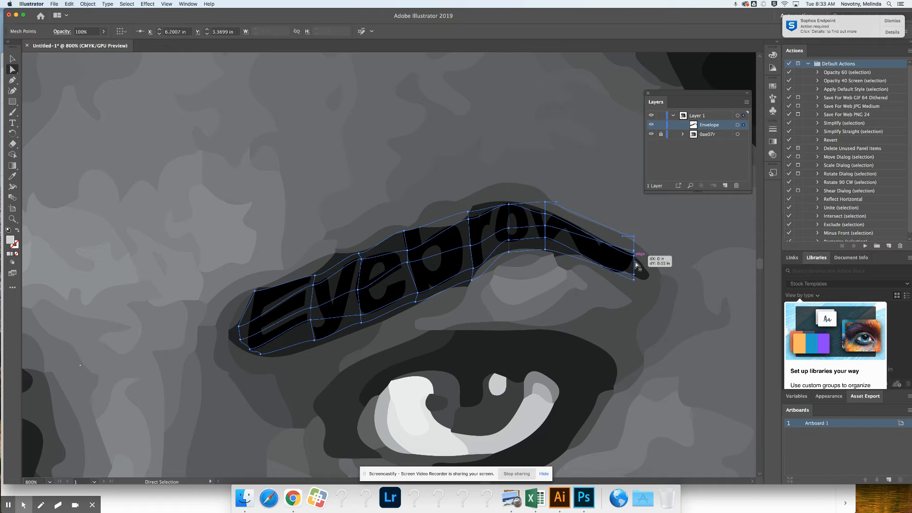
key("super+z")
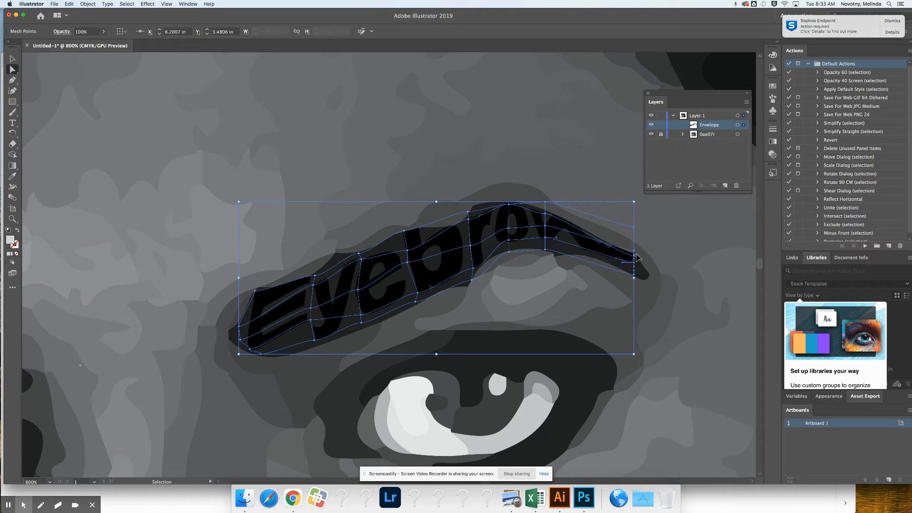
left_click(635, 258)
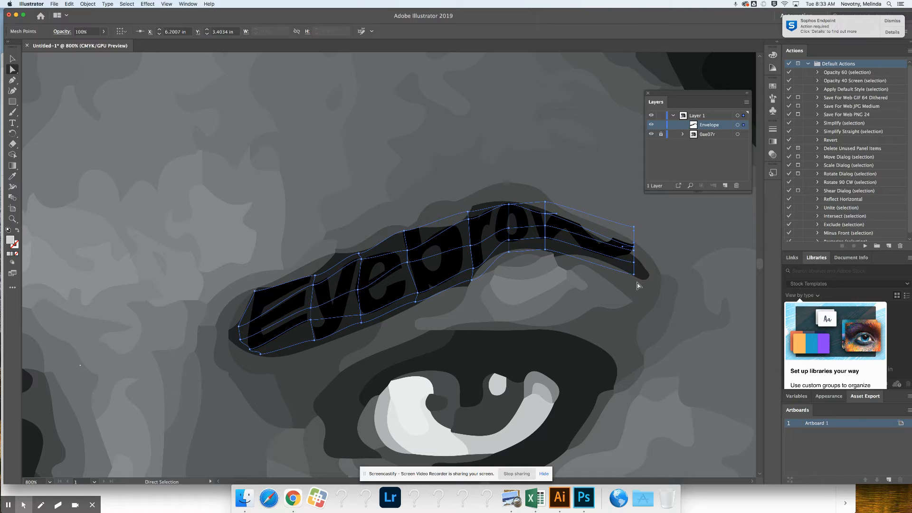
left_click_drag(633, 261, 645, 286)
left_click_drag(546, 204, 548, 203)
left_click_drag(545, 238, 509, 249)
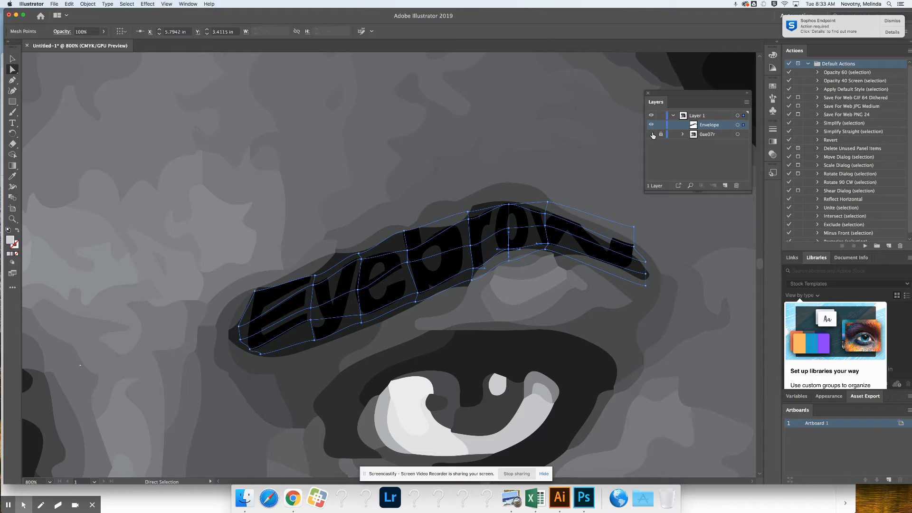
- Hide the traced image to check the warped "Eyebrow" lettering on its own, and show the image again
left_click(652, 134)
left_click(653, 135)
left_click(652, 135)
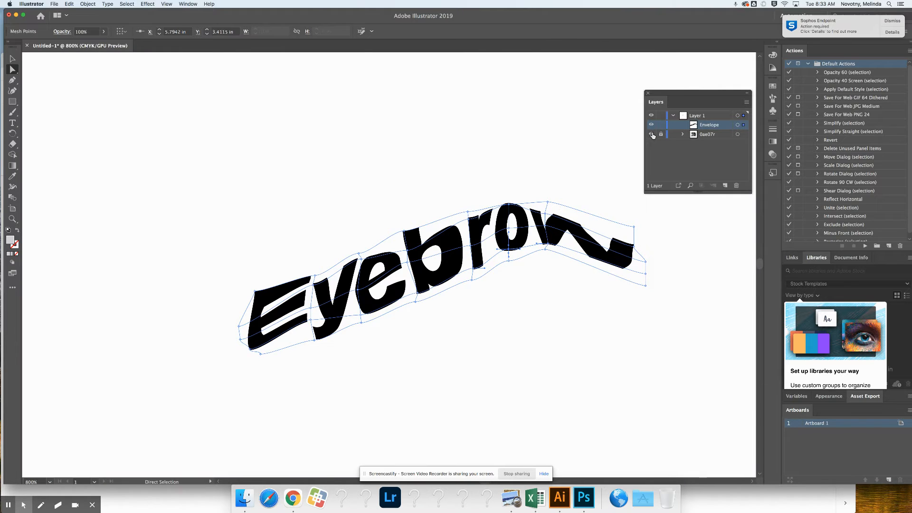
left_click(652, 135)
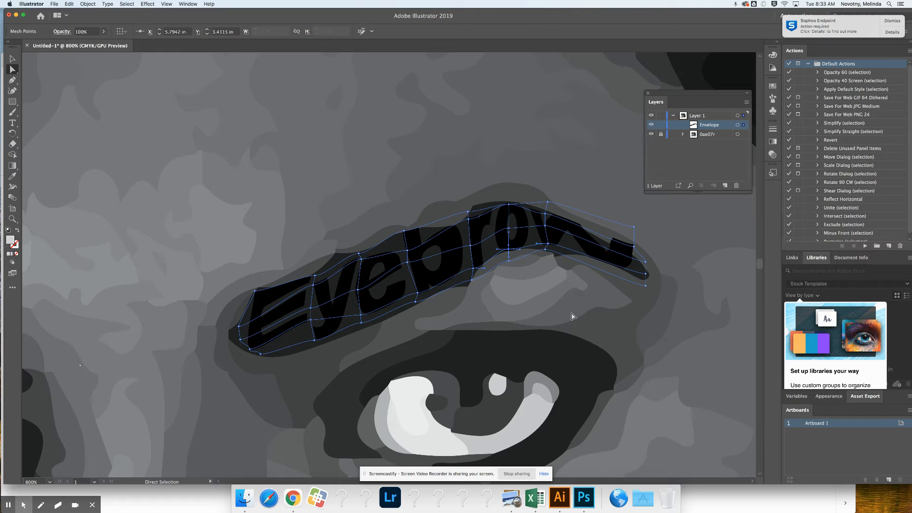
- Deselect the mesh and add the text "Eye" below the eyebrow, starting at the inner side of the eye
scroll(578, 328, "down", 5)
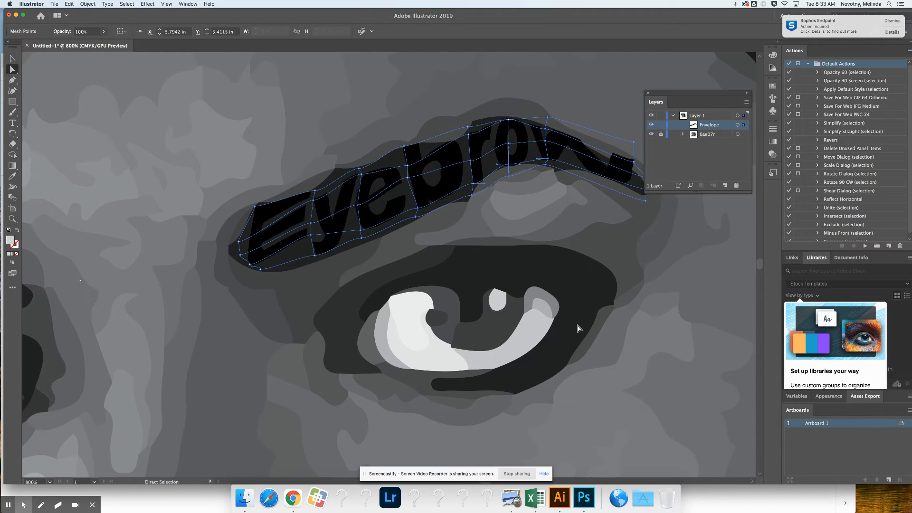
left_click(575, 327)
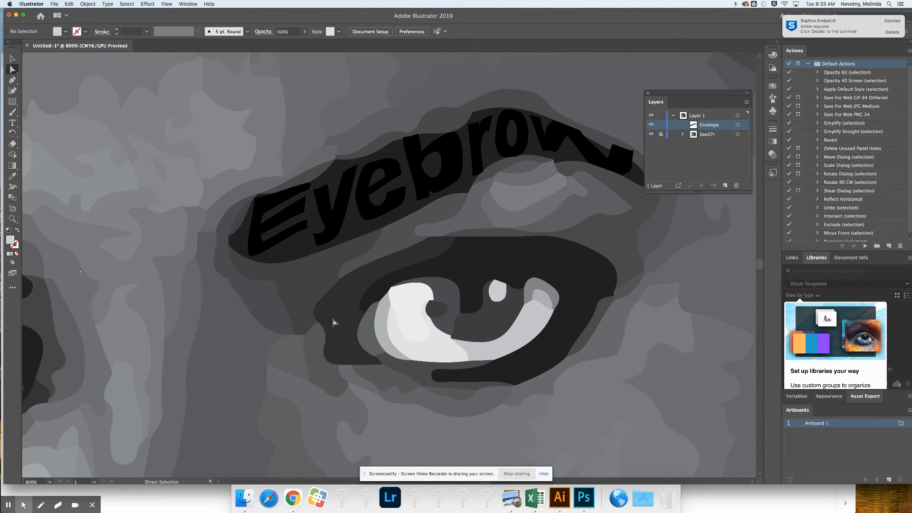
left_click(13, 124)
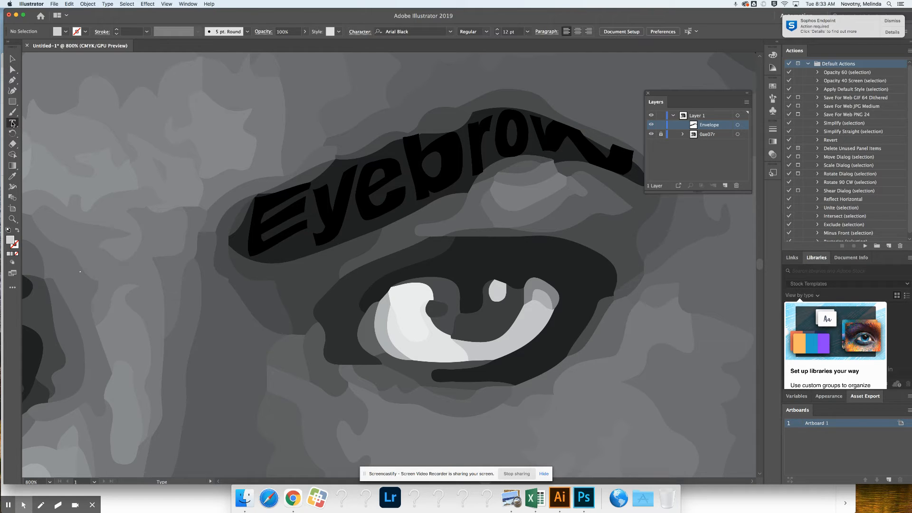
left_click(226, 307)
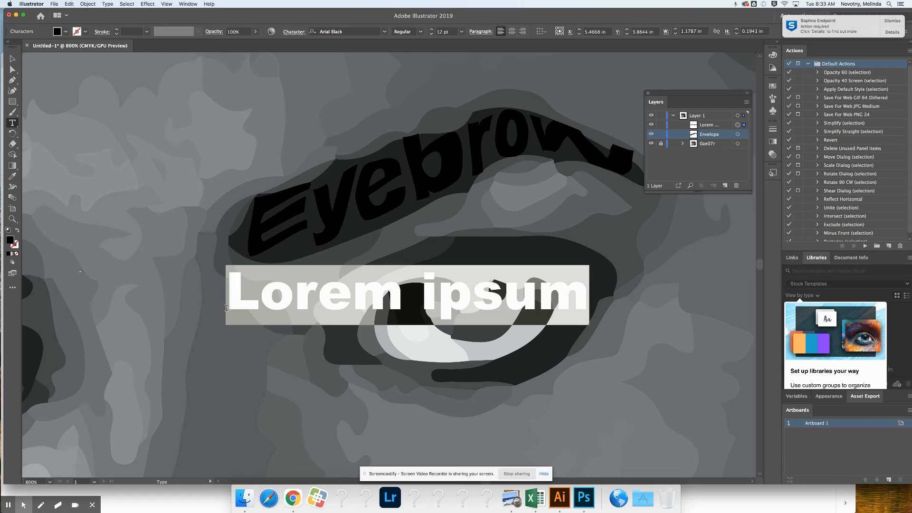
type("Eye")
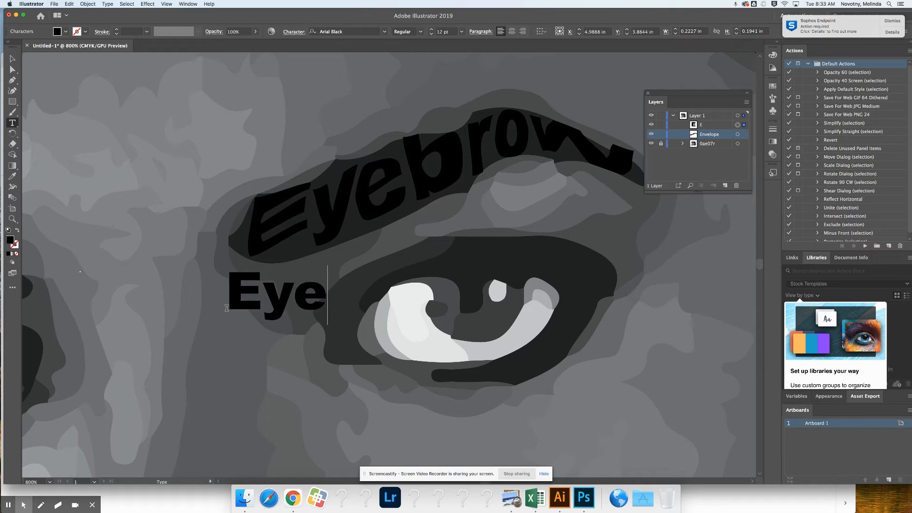
- Recolor the text "Eye" with the light gray sampled from the eye's white area and move it over the eye's lower outer part
left_click(13, 59)
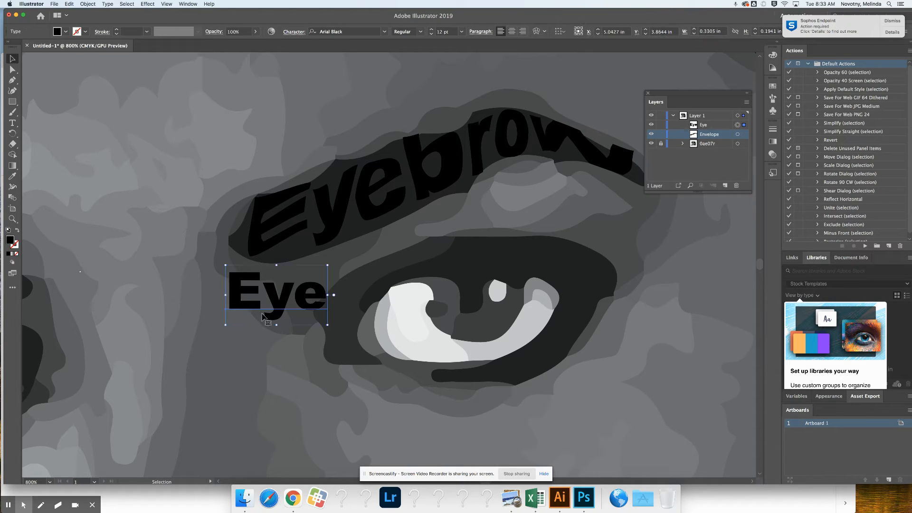
left_click_drag(280, 309, 325, 365)
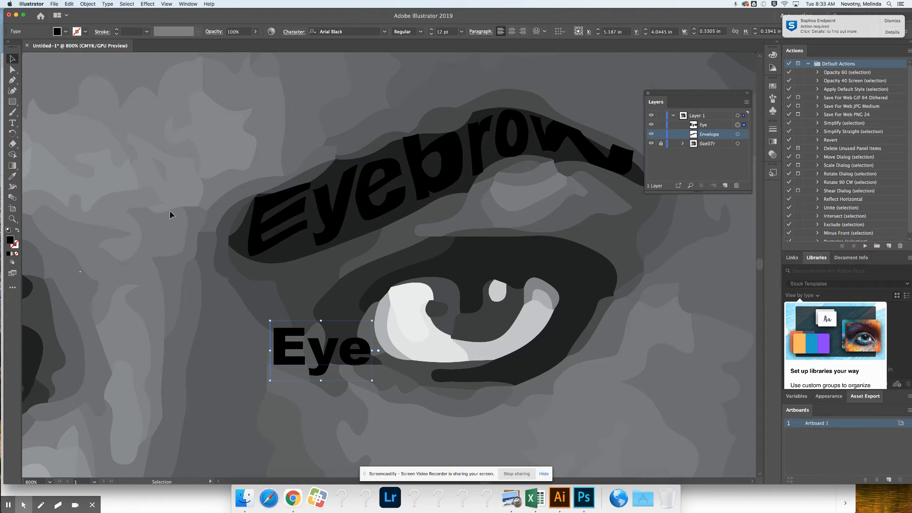
left_click(13, 176)
left_click(499, 345)
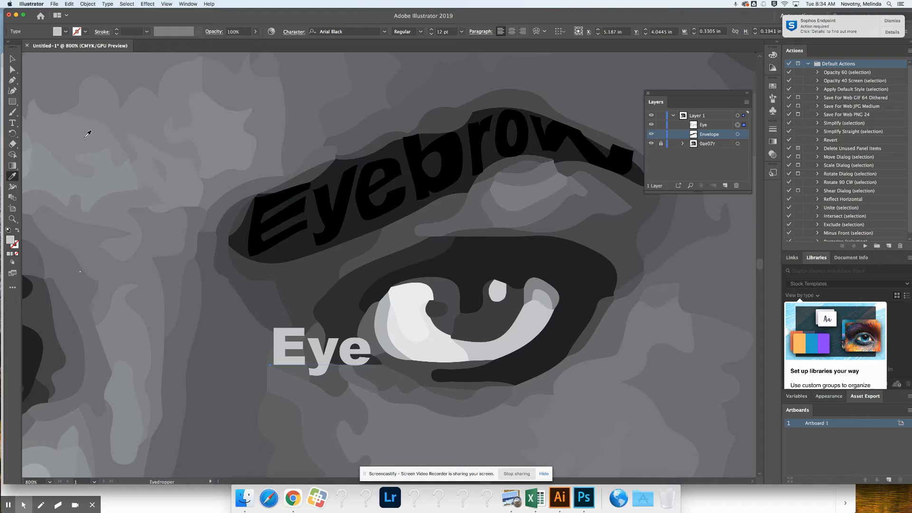
left_click(12, 58)
left_click_drag(296, 346, 492, 341)
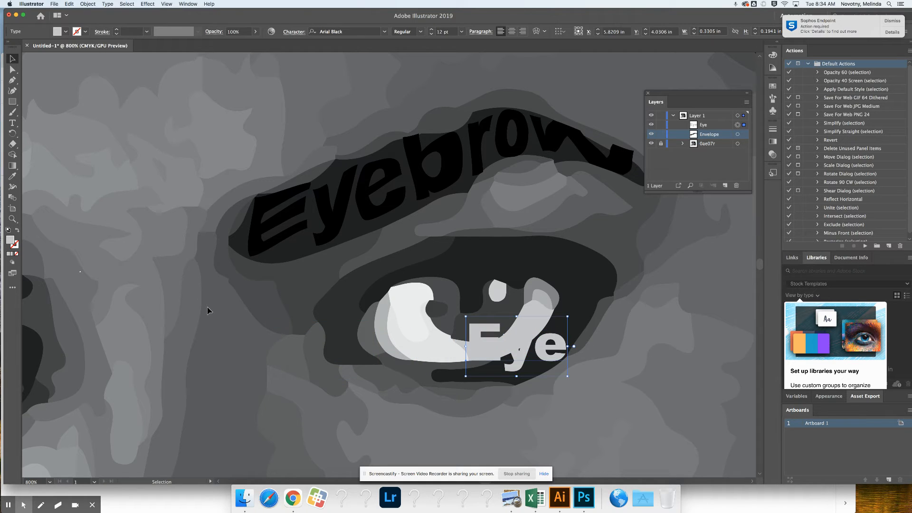
- Apply an envelope mesh with 4 rows and 3 columns to the text "Eye"
left_click(88, 5)
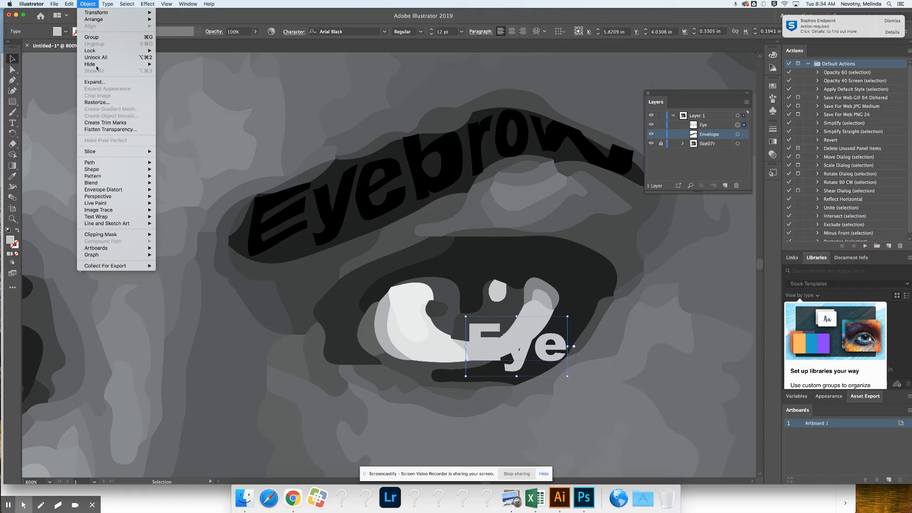
mouse_move(101, 192)
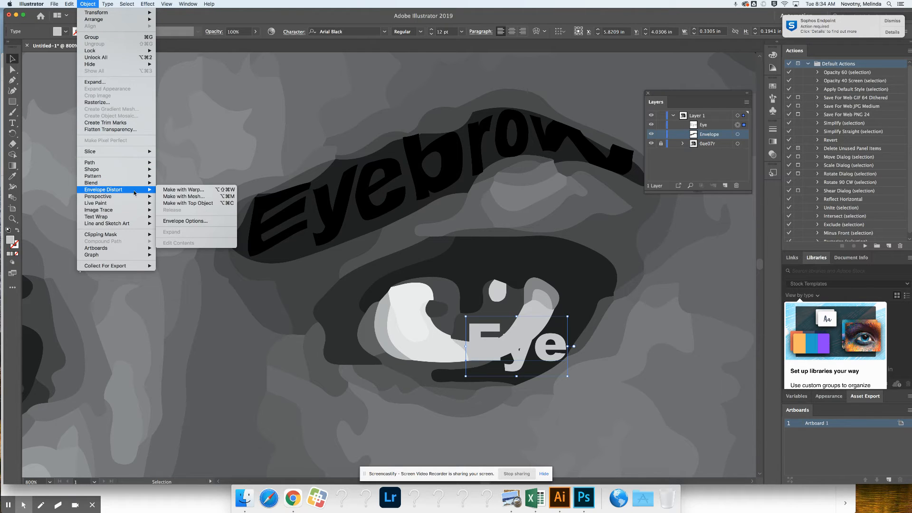
left_click(183, 196)
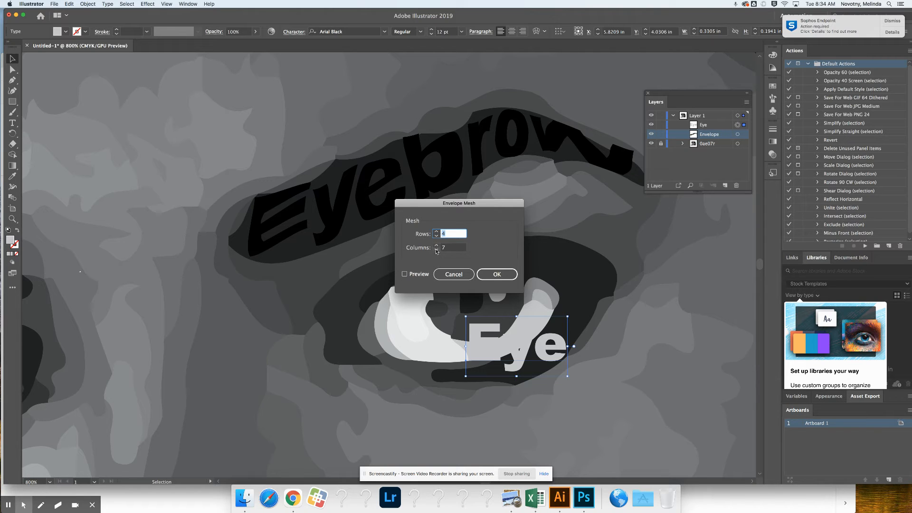
key("Tab")
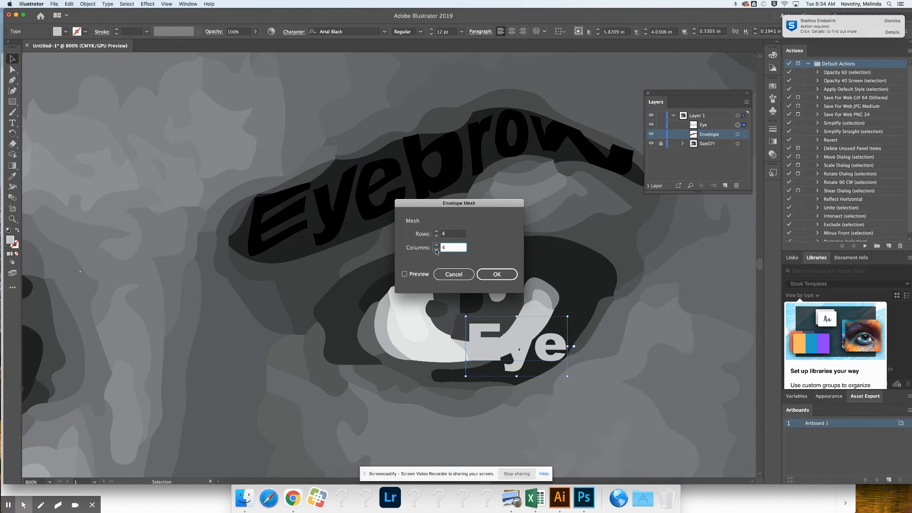
left_click(516, 276)
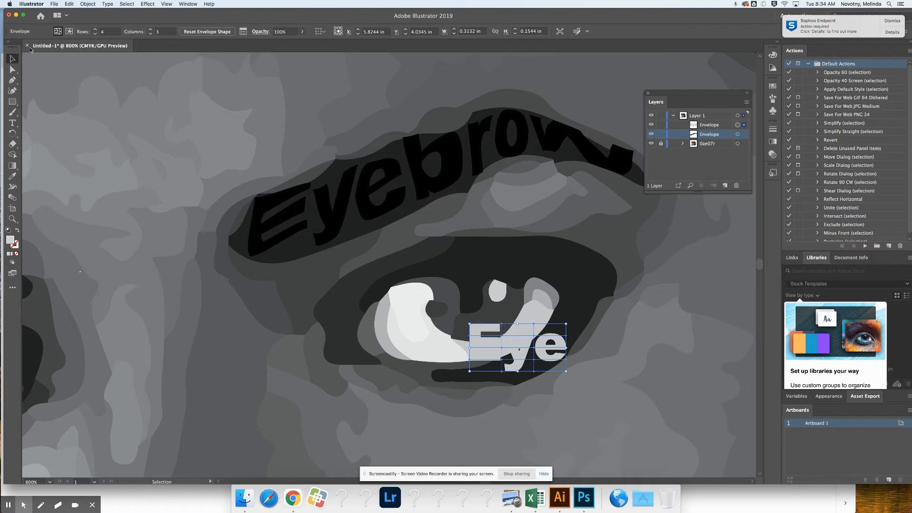
- Move the mesh's side and inner column points so "Eye" slants upward along the eye's light curved area
left_click(12, 69)
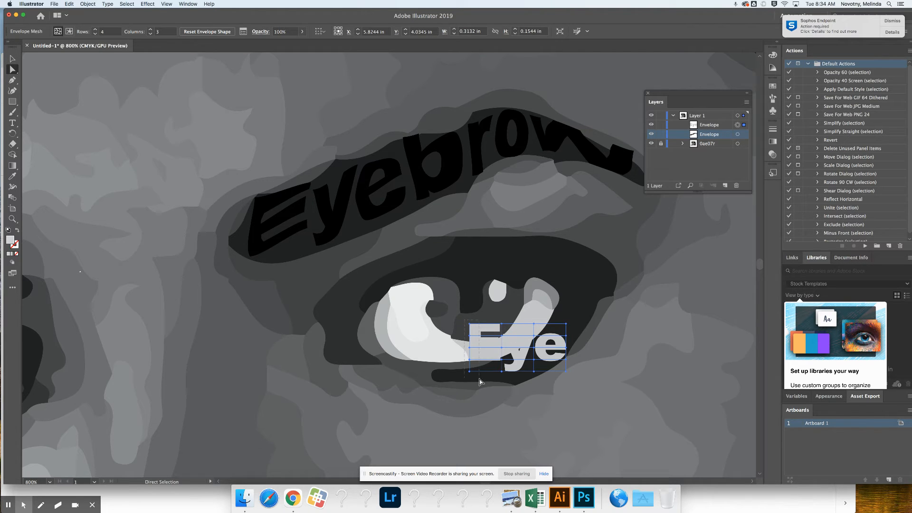
left_click_drag(470, 335, 464, 348)
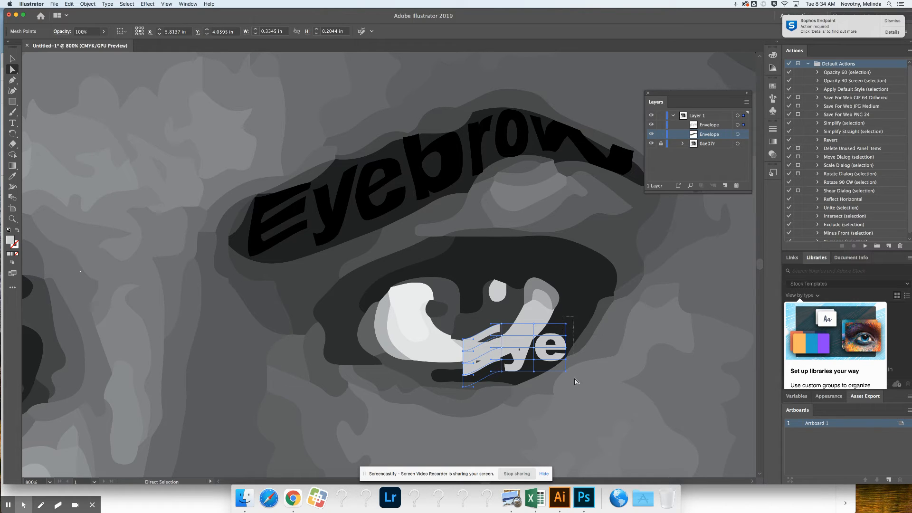
left_click_drag(566, 325, 533, 388)
left_click_drag(536, 325, 510, 311)
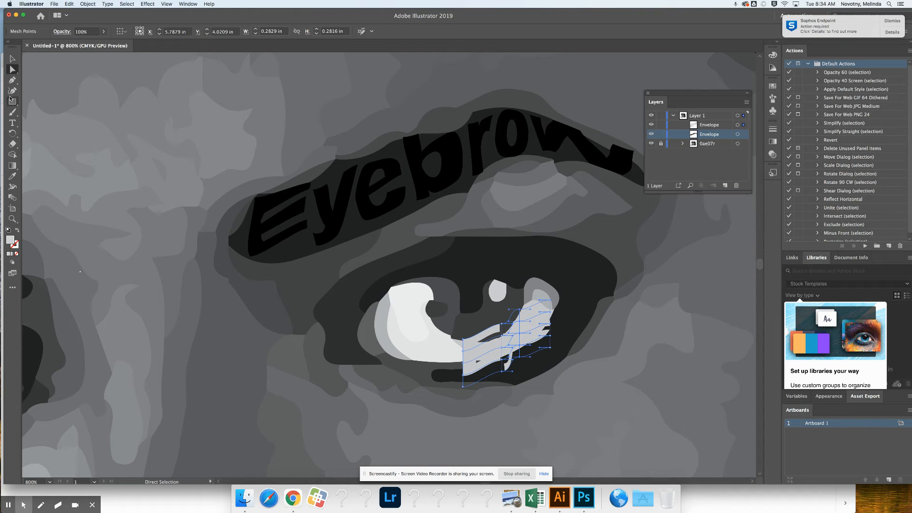
- Refine the mesh's middle and lower points to fit "Eye" to the light curve, and hide the traced image to check the lettering
left_click(323, 307)
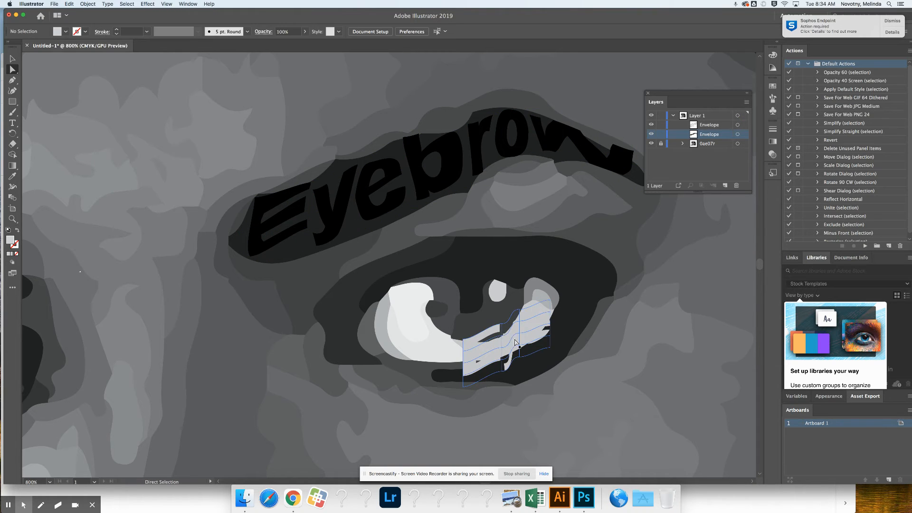
left_click_drag(494, 335, 502, 332)
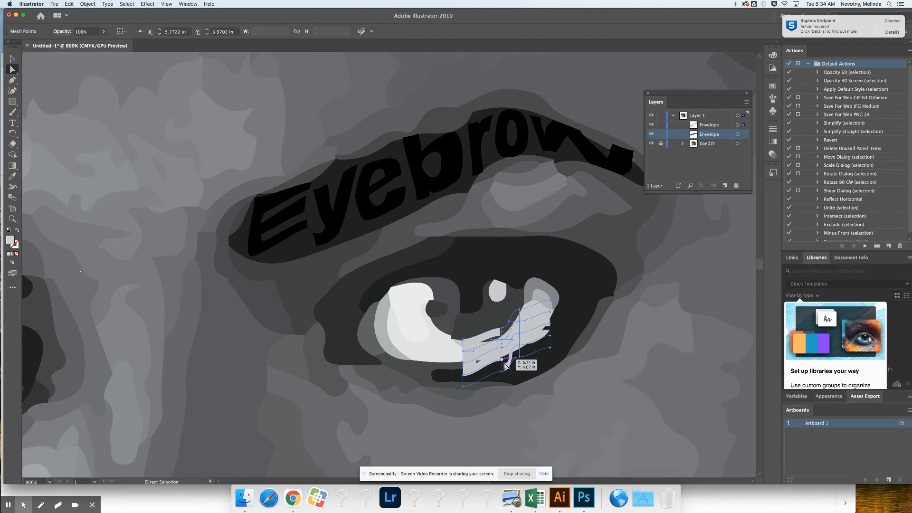
left_click_drag(463, 378, 463, 363)
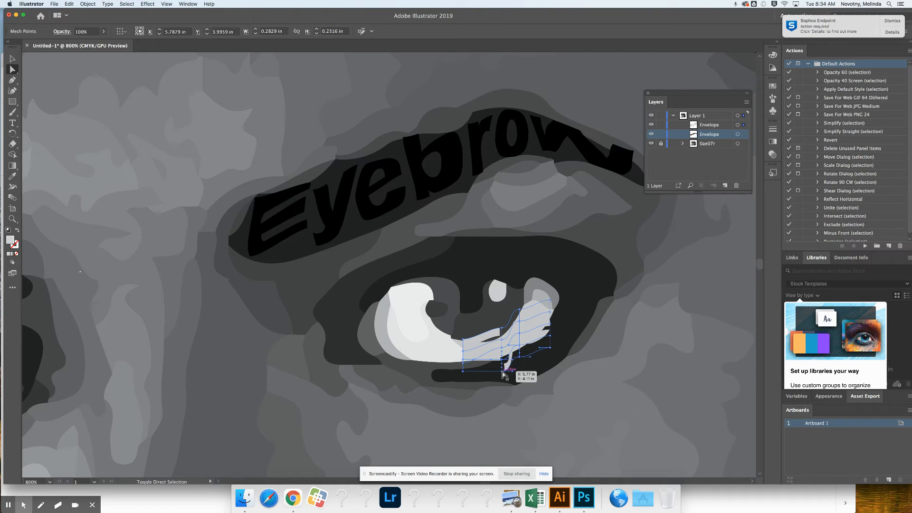
left_click_drag(520, 356, 551, 336)
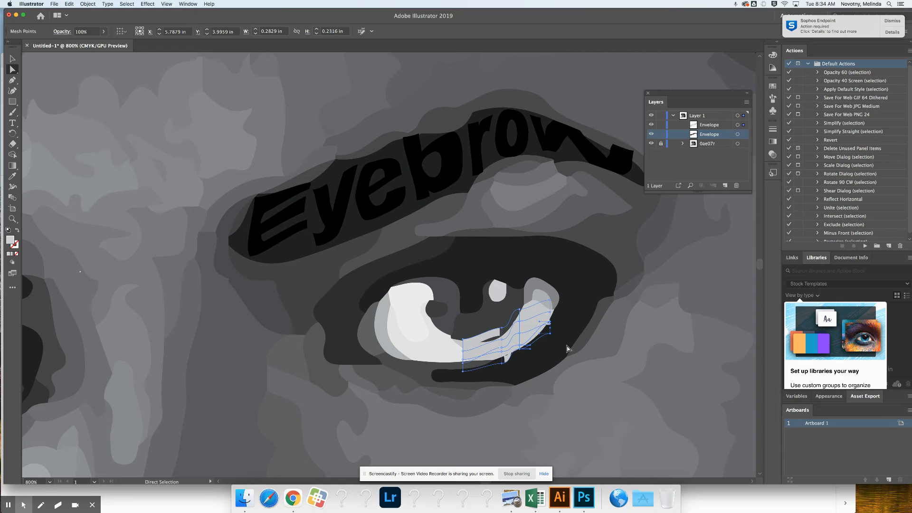
left_click(652, 144)
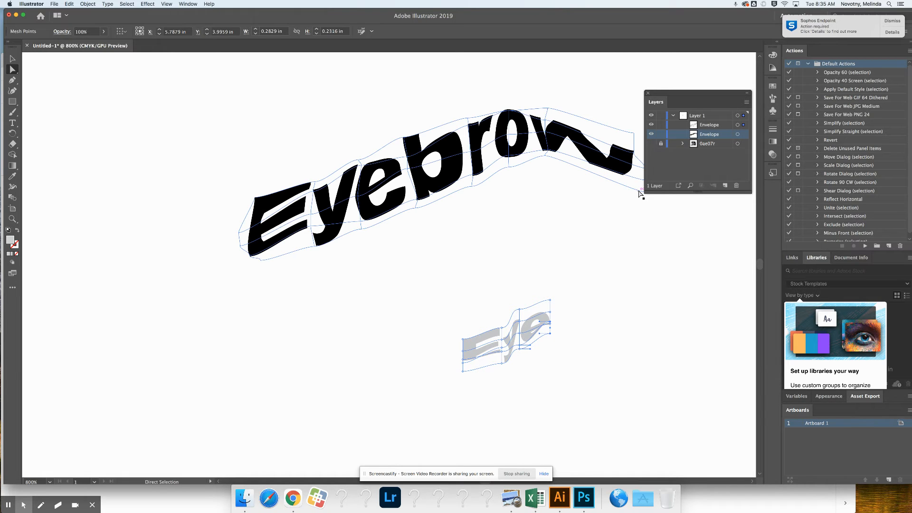
- Switch to Photoshop and paste the portrait photo into the blank document, moving the application window up for more room
left_click(584, 497)
key("super+v")
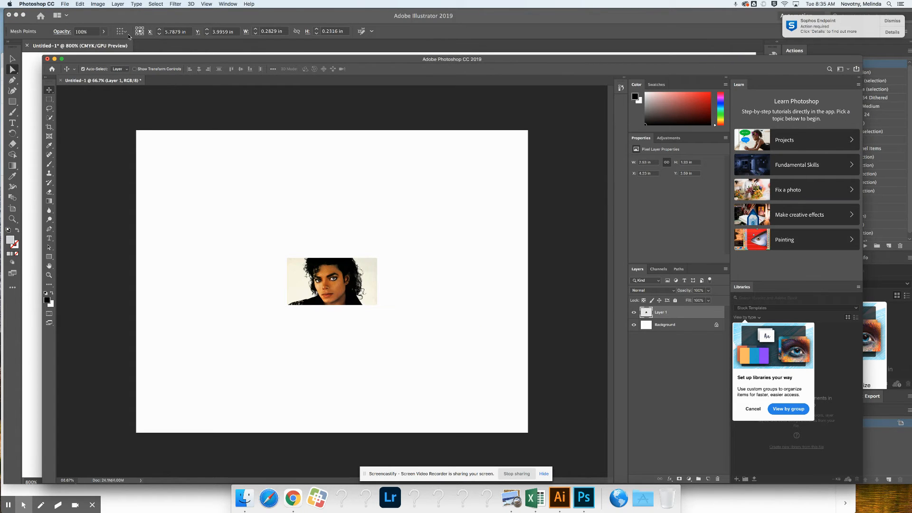
left_click_drag(152, 57, 128, 20)
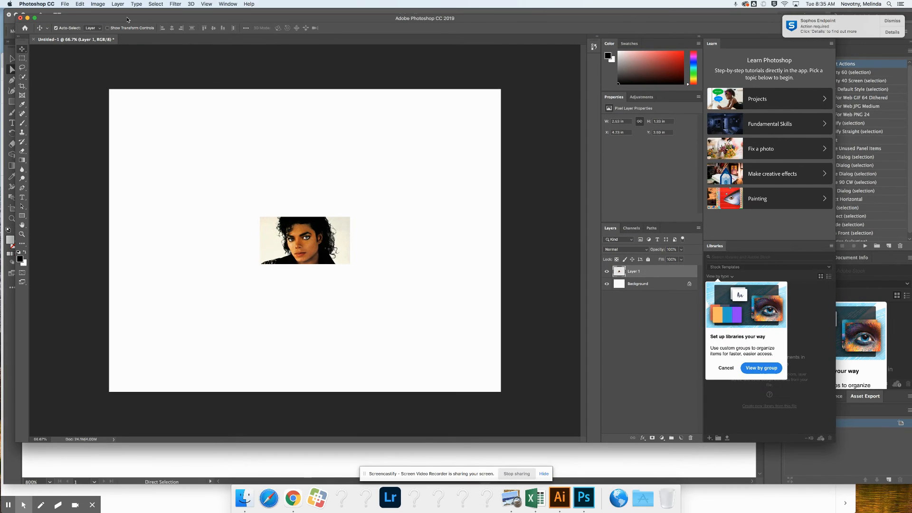
- Enlarge the pasted photo with Free Transform to about 466% so it spans the full width of the canvas
key("super+t")
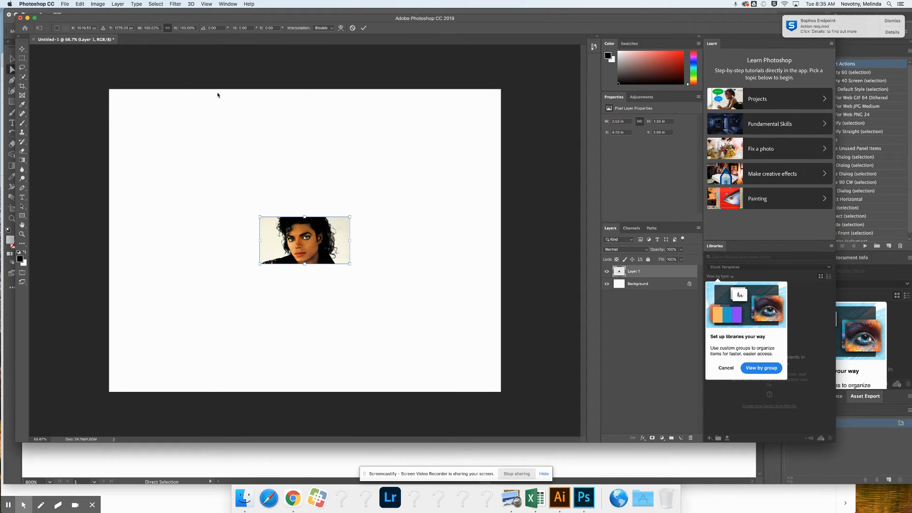
left_click(82, 4)
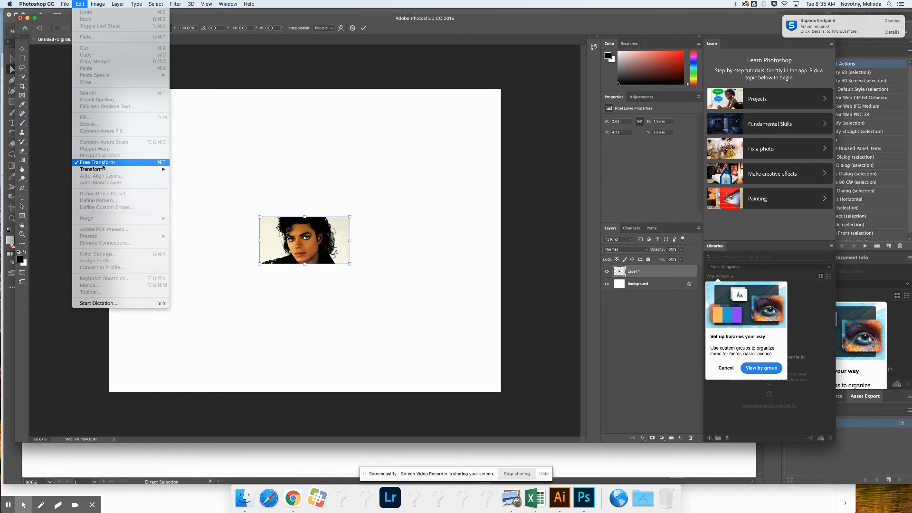
left_click(260, 221)
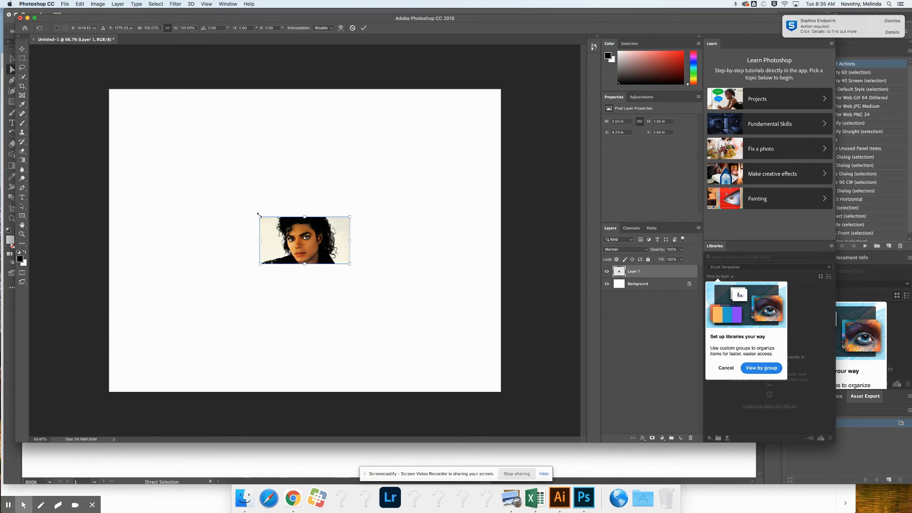
left_click_drag(217, 165, 112, 109)
left_click_drag(350, 264, 506, 388)
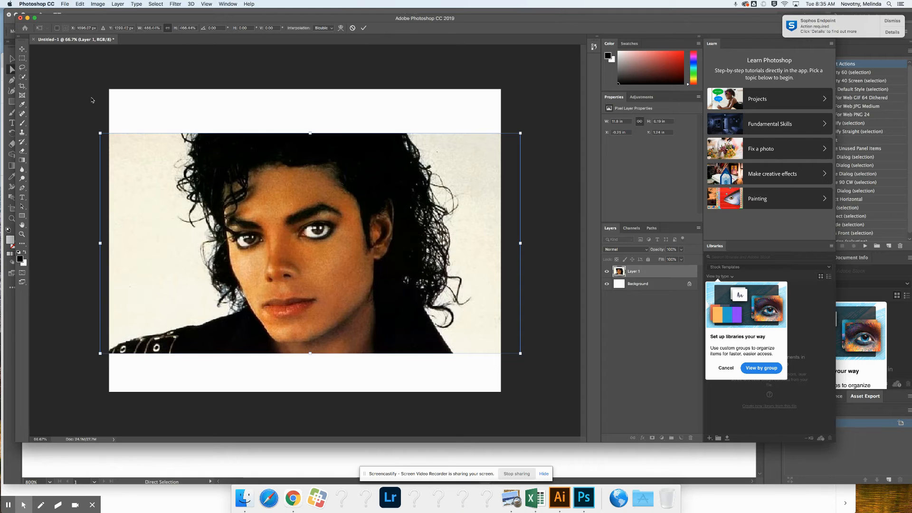
key("Return")
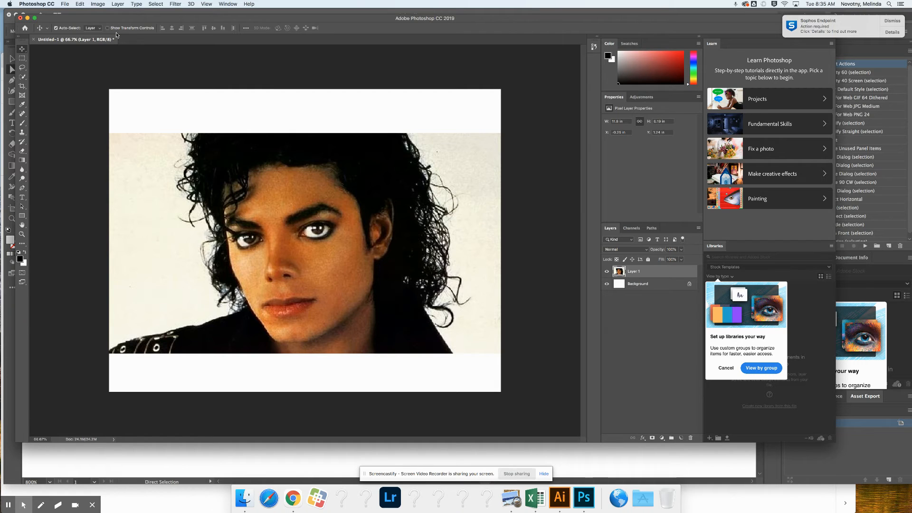
- Apply the artistic Cutout filter to the photo with 5 levels, edge simplicity 4 and edge fidelity 2
left_click(176, 5)
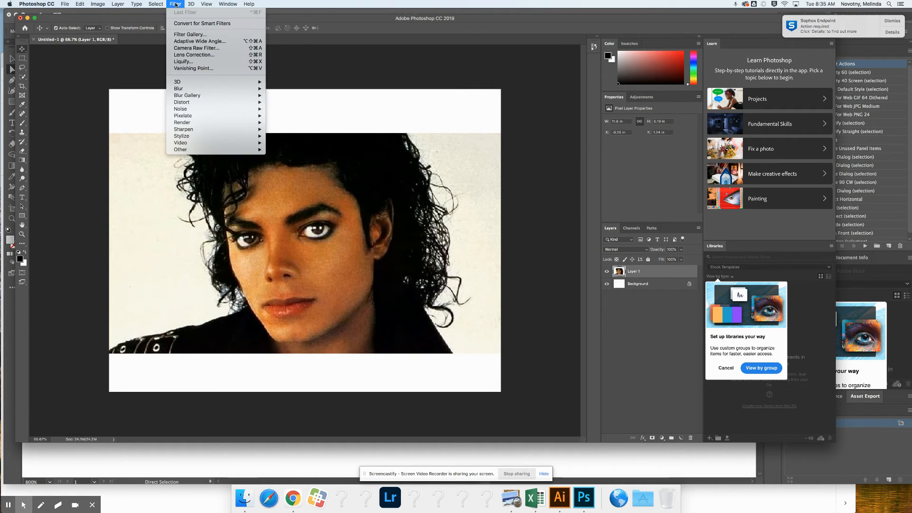
left_click(183, 35)
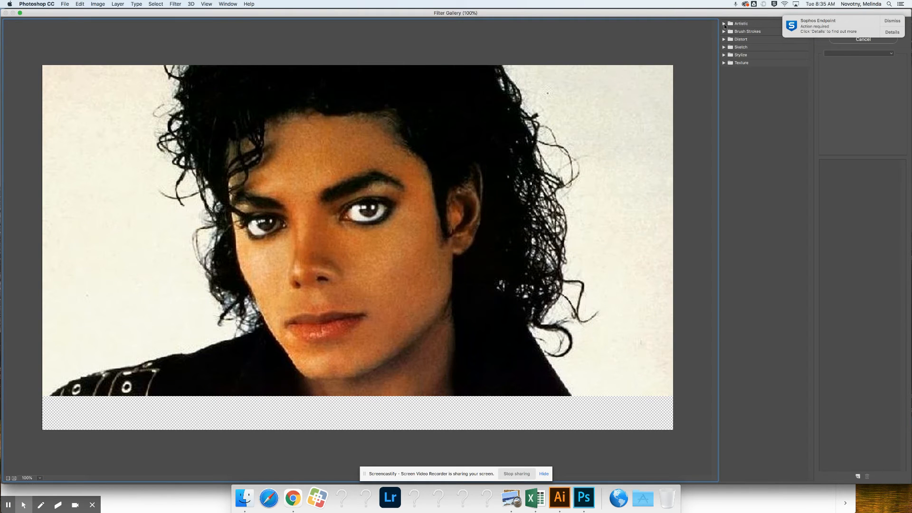
left_click(724, 24)
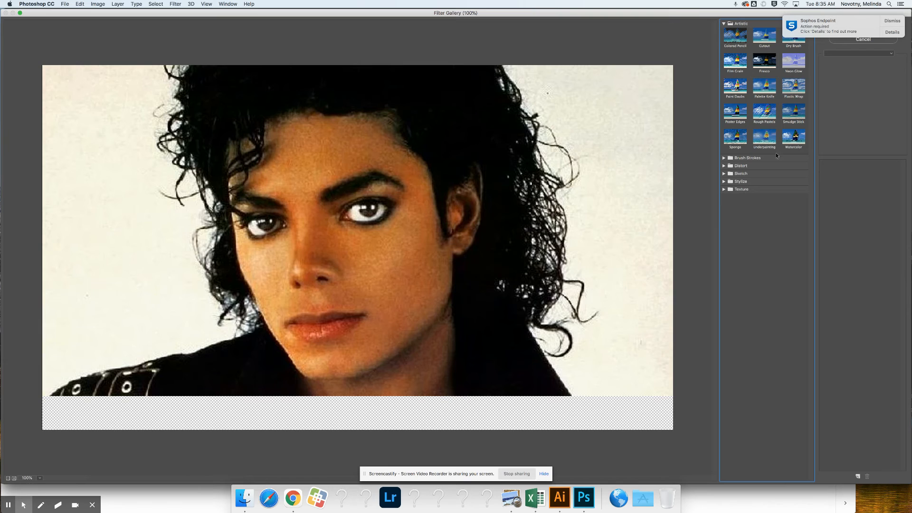
left_click(765, 40)
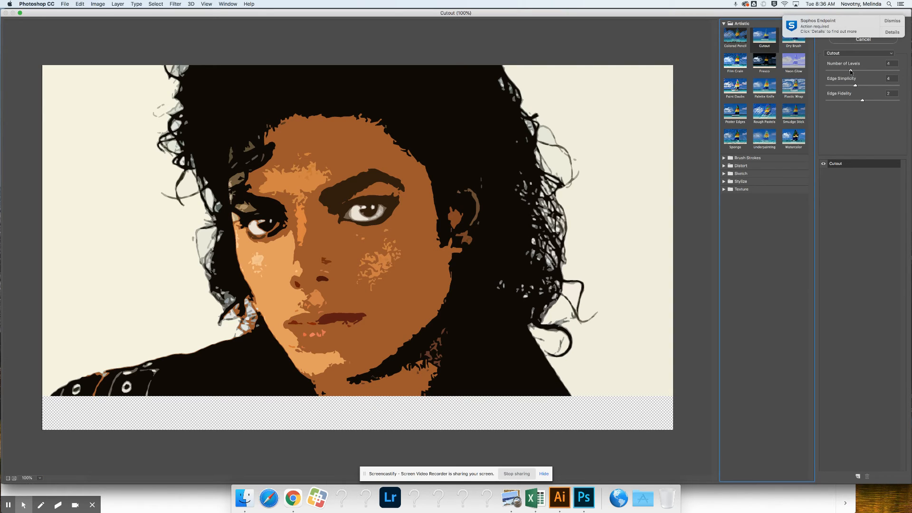
left_click_drag(851, 71, 860, 72)
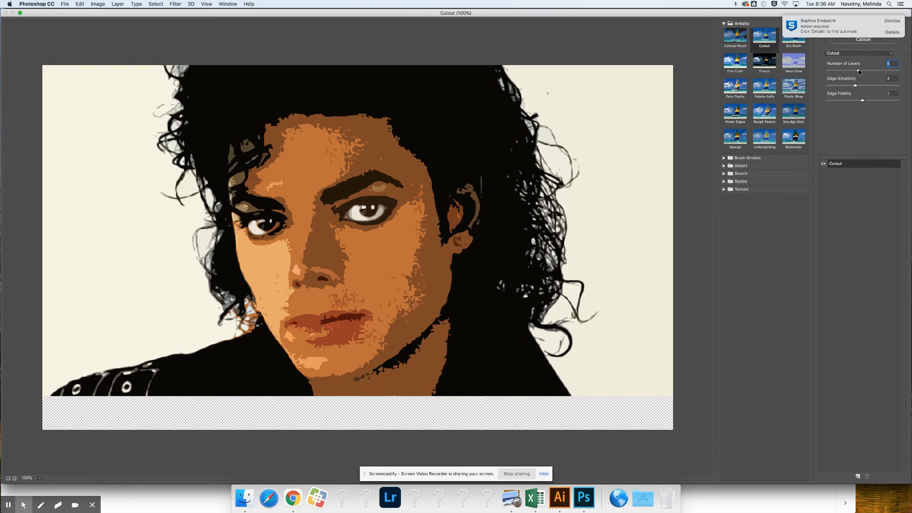
left_click(893, 21)
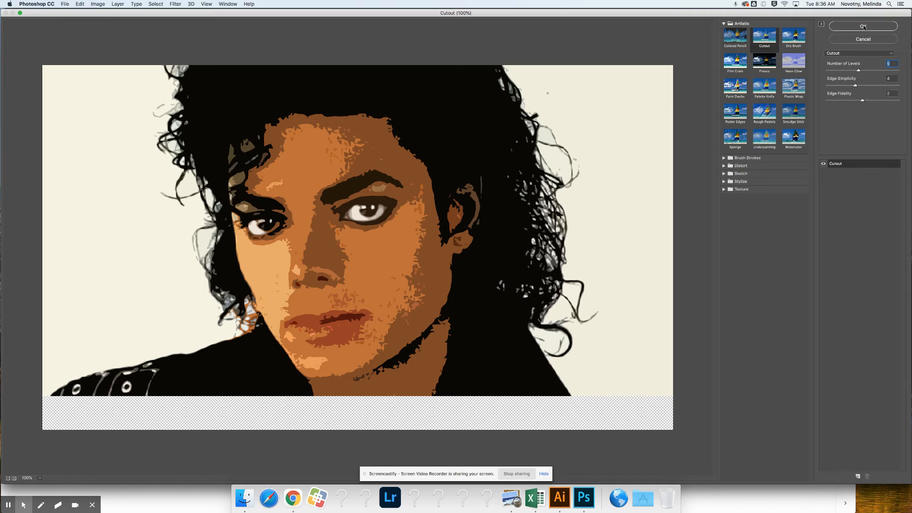
left_click(863, 30)
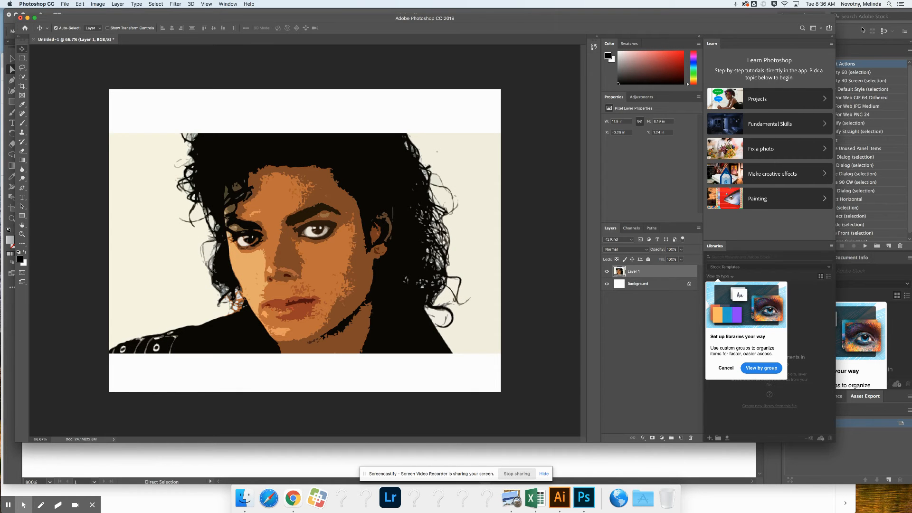
- Convert the posterized photo to grayscale with the Black & White adjustment at its default preset, comparing with the preview off and on
left_click(102, 6)
mouse_move(125, 27)
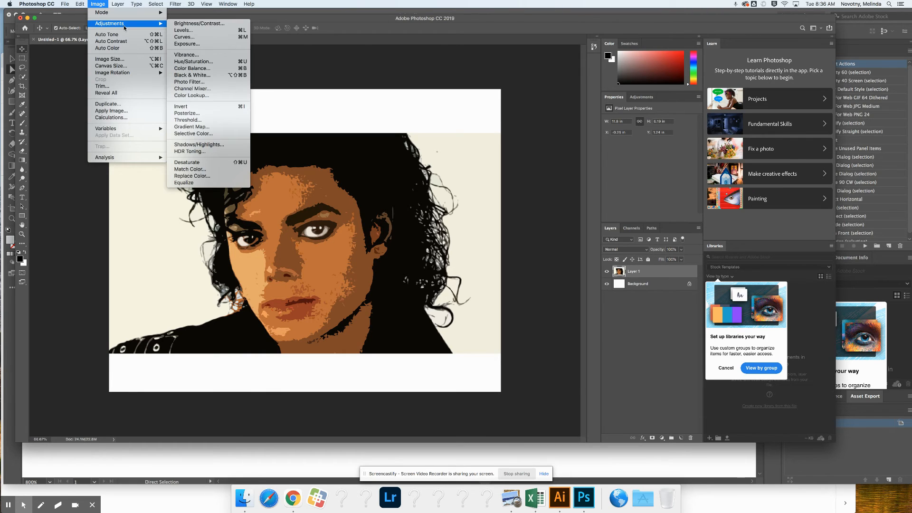
left_click(192, 75)
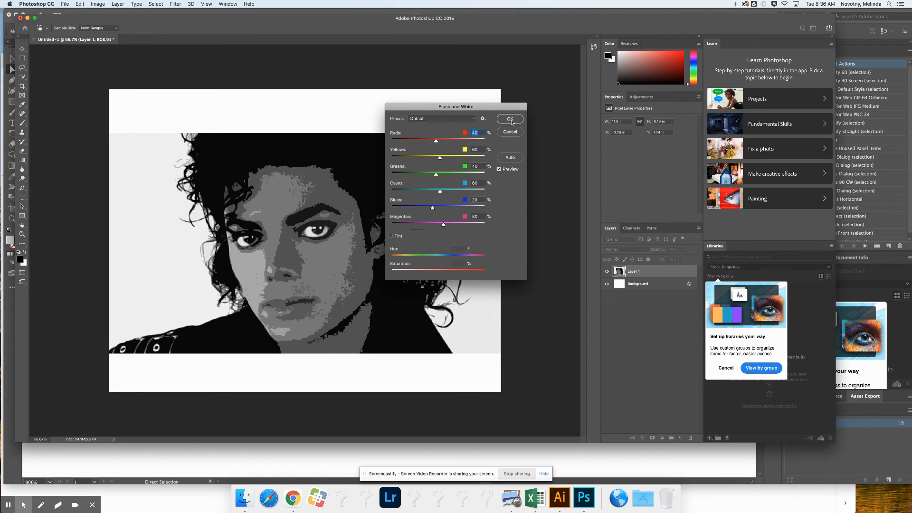
left_click(499, 169)
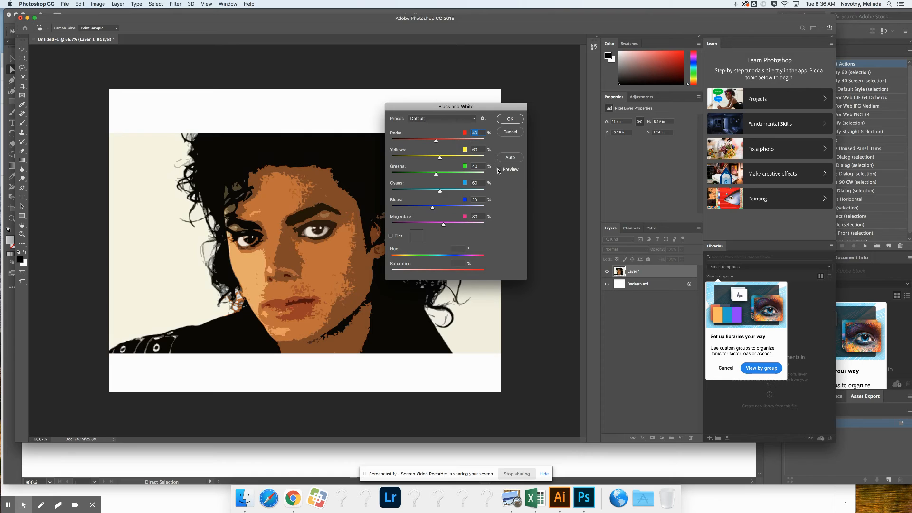
left_click(499, 169)
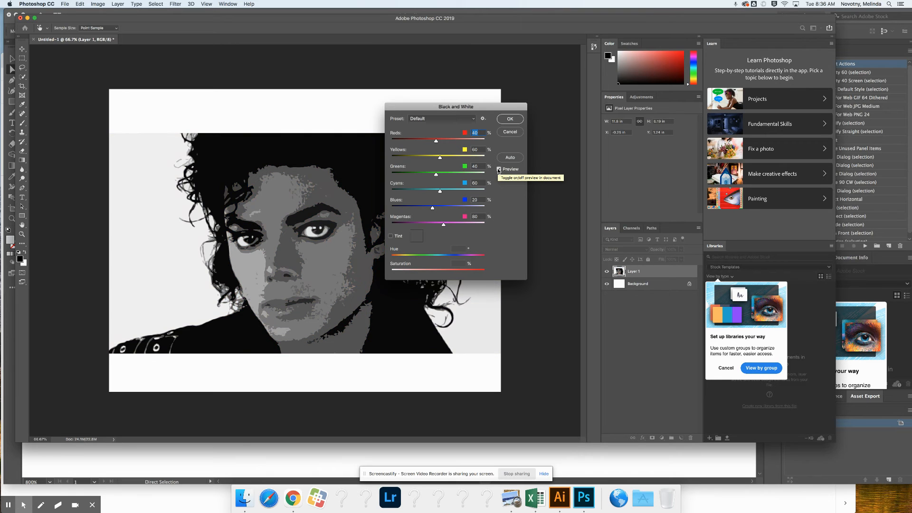
left_click(509, 119)
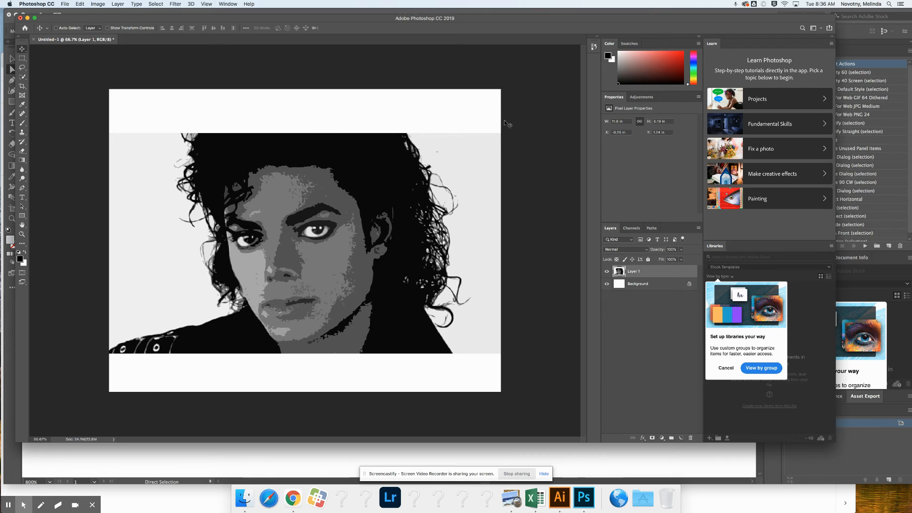
- Lock the photo layer and add a new empty layer above it with the default settings
key("super+plus")
key("super+plus")
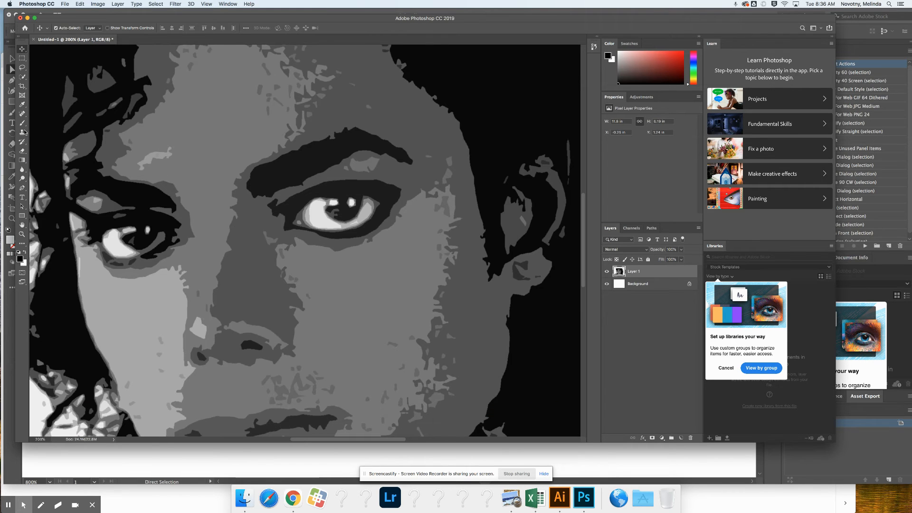
left_click_drag(85, 21, 73, 16)
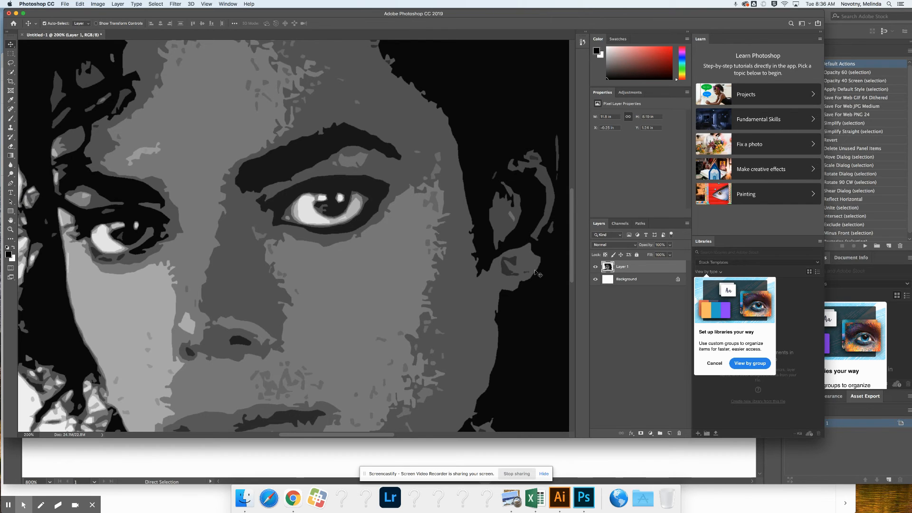
left_click(637, 255)
left_click(688, 224)
left_click(697, 227)
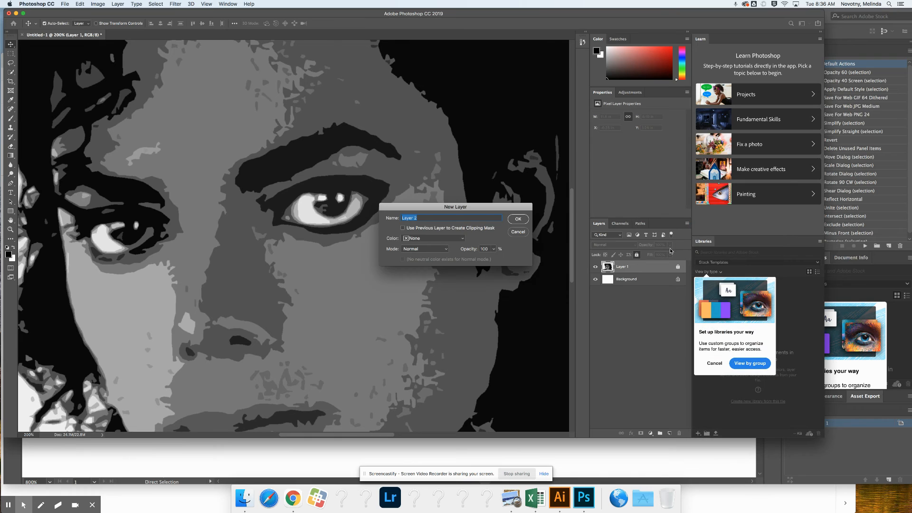
left_click(519, 220)
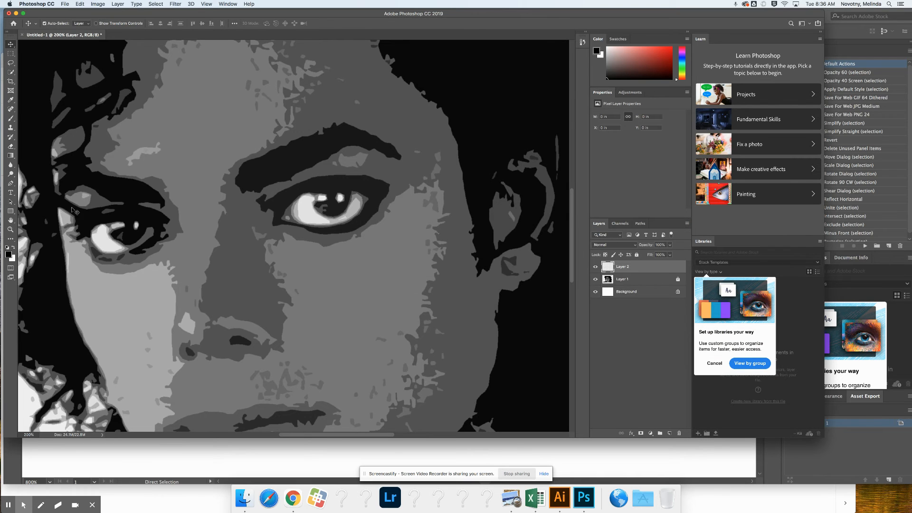
- Place Lorem Ipsum placeholder text over the eyebrow above the fully lit eye, set in Blackoak Std at 14 pt
left_click(11, 192)
left_click(265, 175)
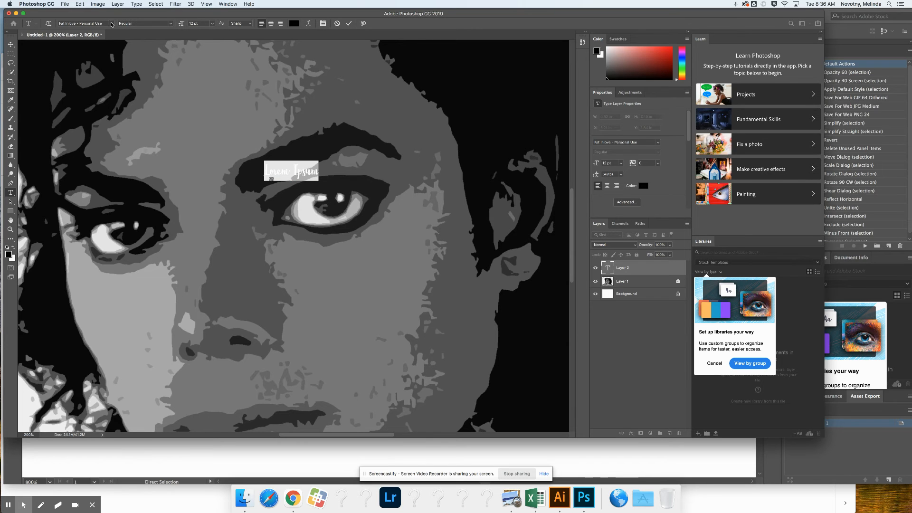
left_click(112, 25)
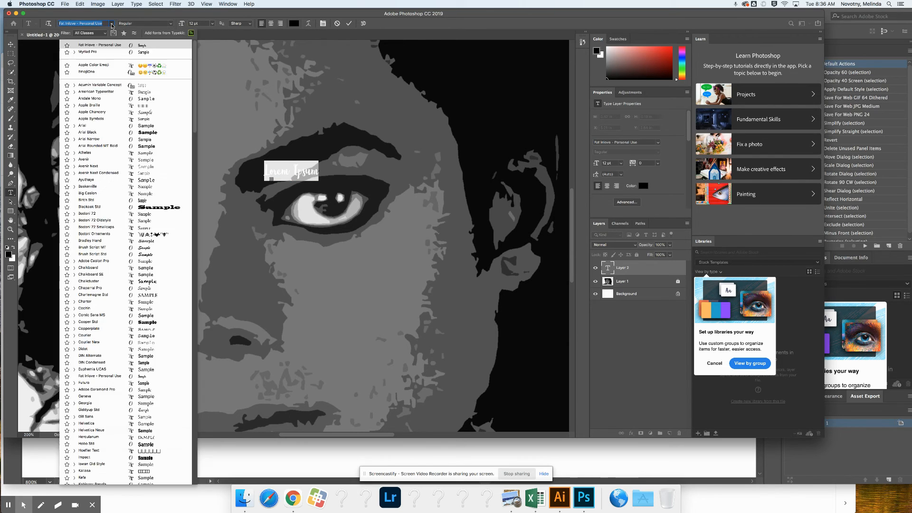
left_click(112, 26)
left_click(113, 25)
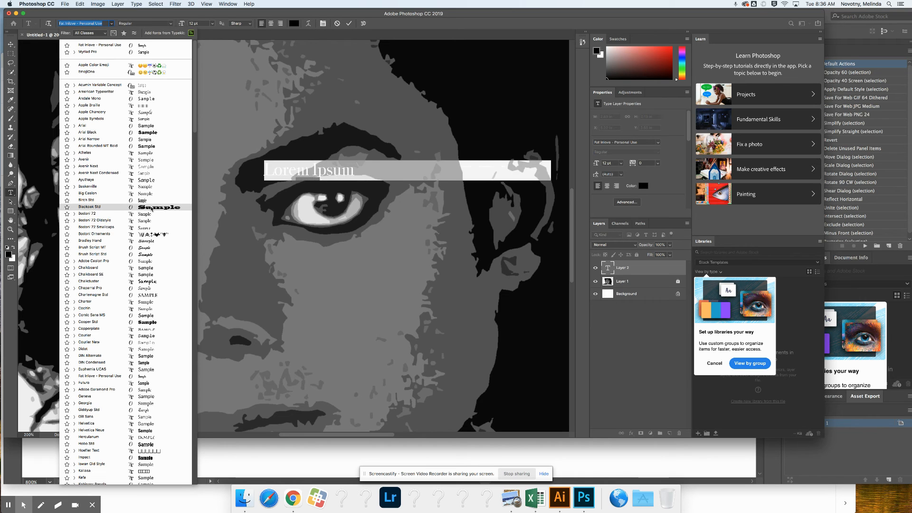
left_click(134, 208)
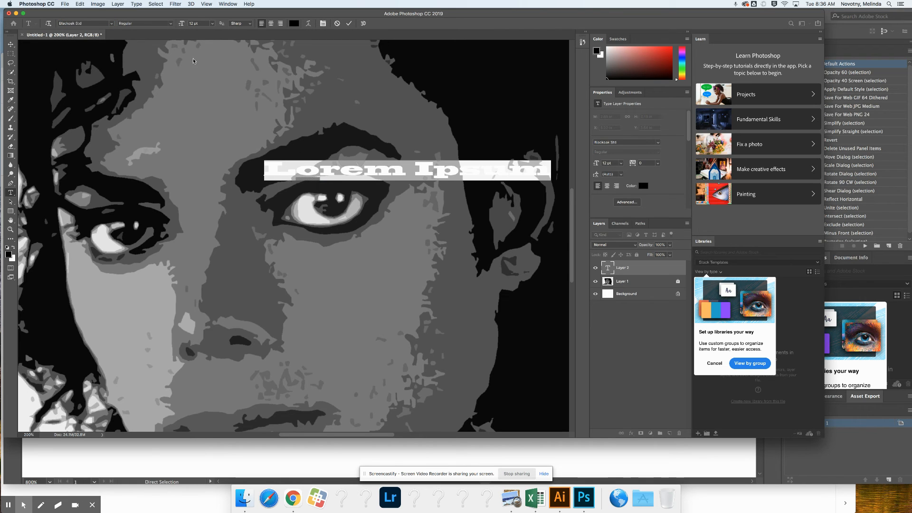
left_click(212, 25)
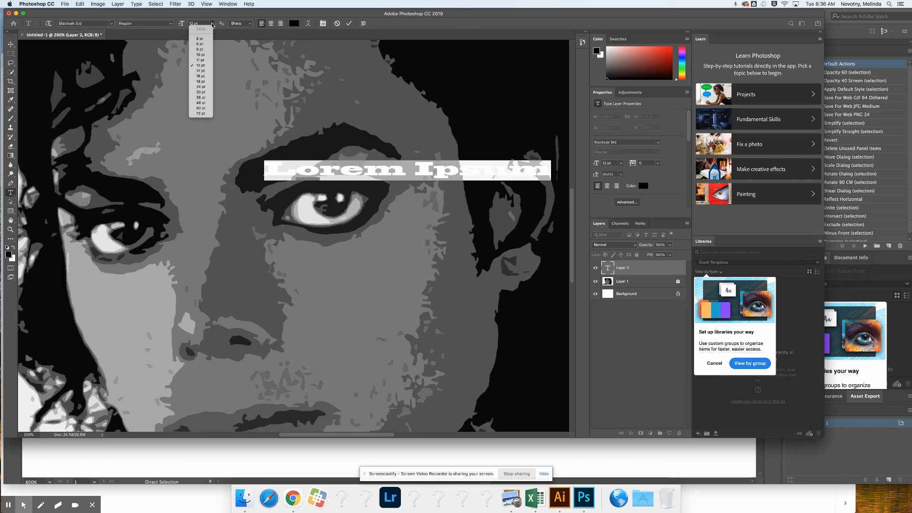
left_click(201, 70)
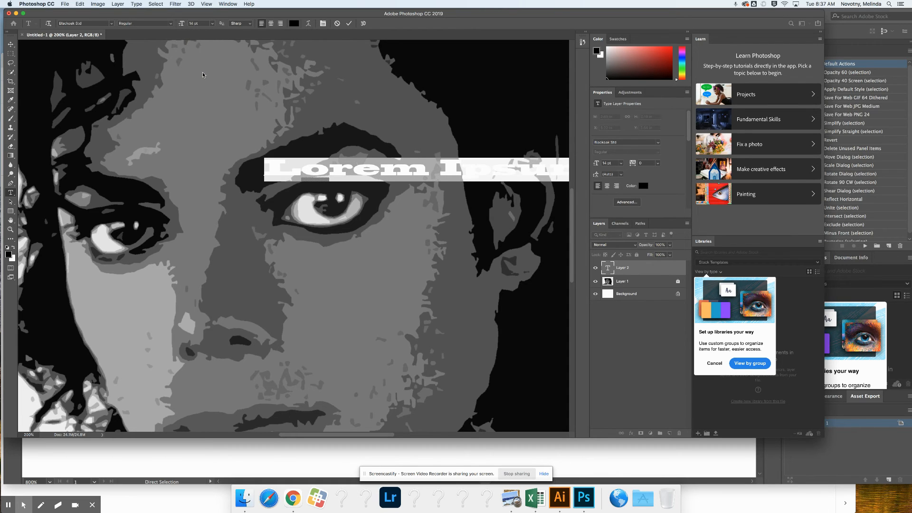
- Warp the text with a horizontal Arc, using +15% bend, -58% horizontal distortion and 0% vertical distortion
left_click(309, 24)
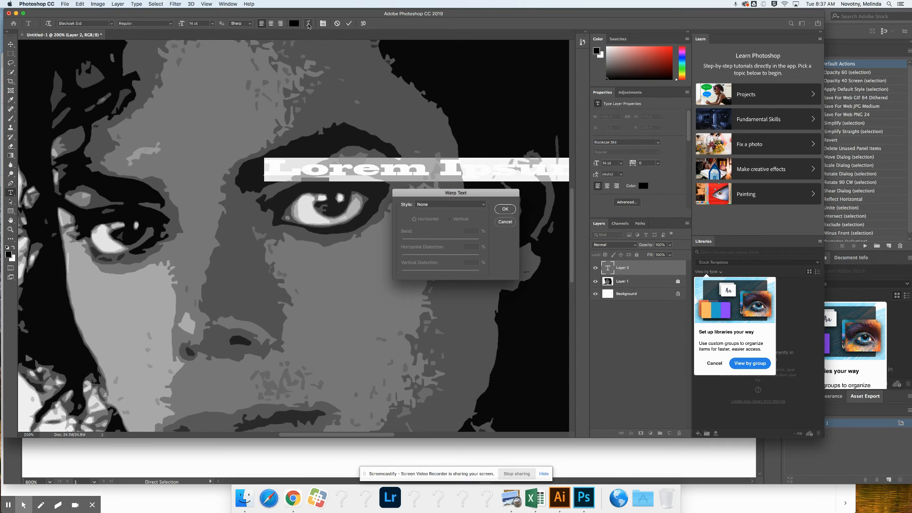
left_click(483, 205)
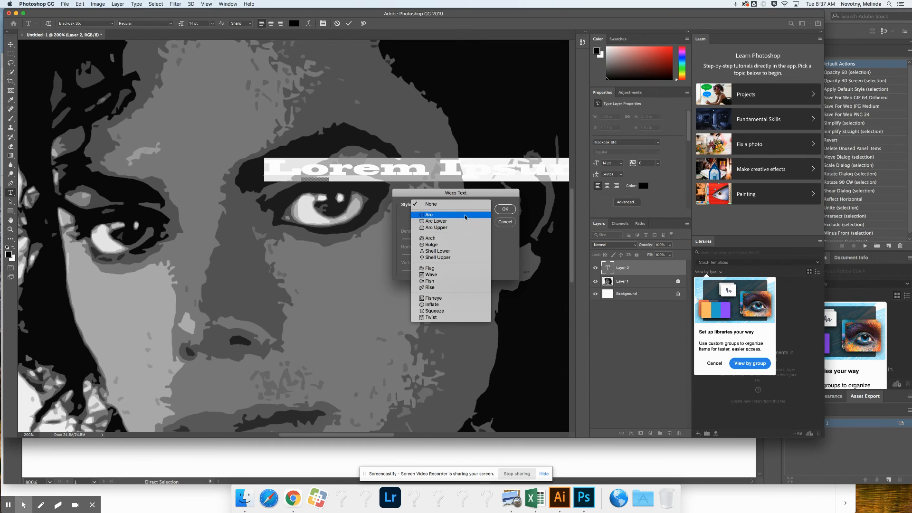
left_click(453, 215)
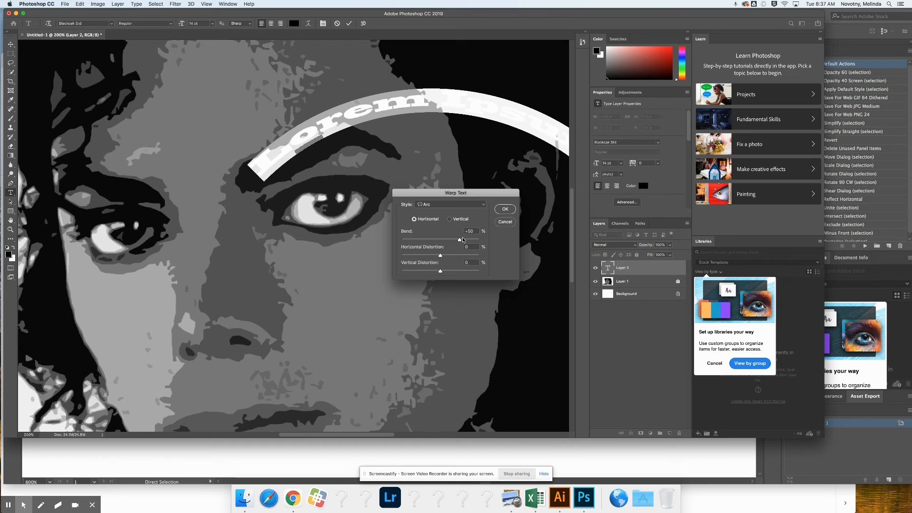
left_click_drag(459, 240, 441, 273)
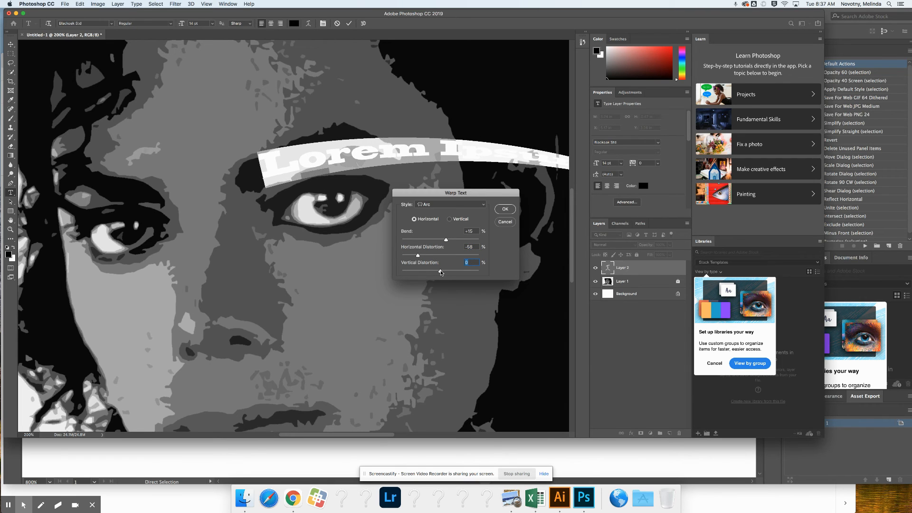
left_click(505, 209)
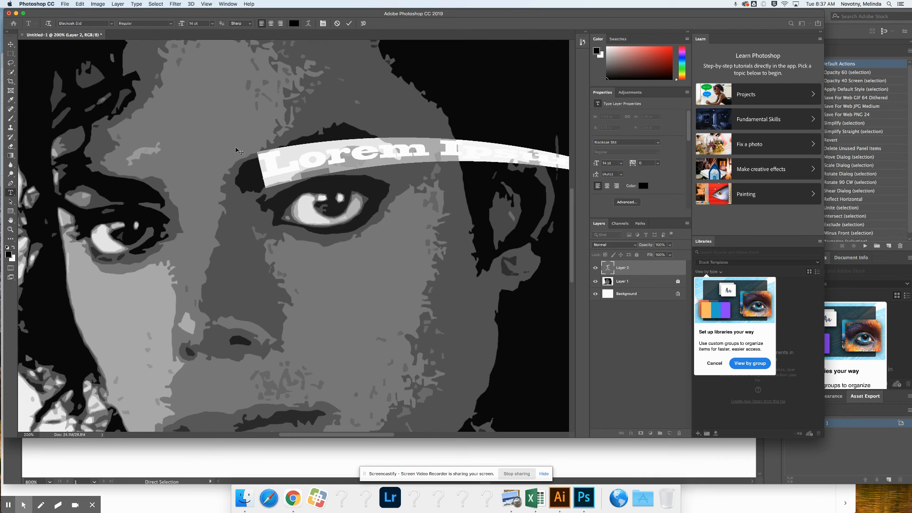
- Scale the warped text to about 48%, rotate it about -17 degrees and position it along the eyebrow
left_click(10, 45)
left_click_drag(293, 172, 186, 174)
key("ctrl+t")
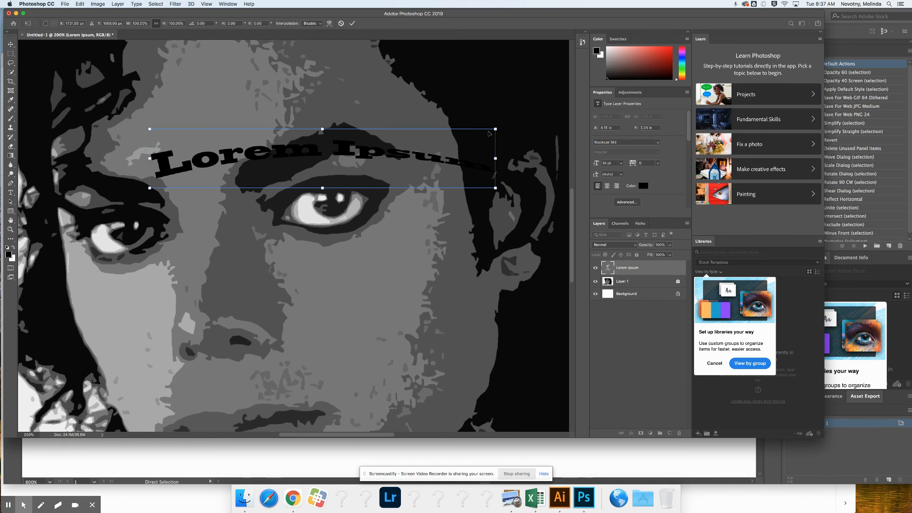
left_click_drag(494, 129, 317, 149)
left_click_drag(162, 158, 223, 161)
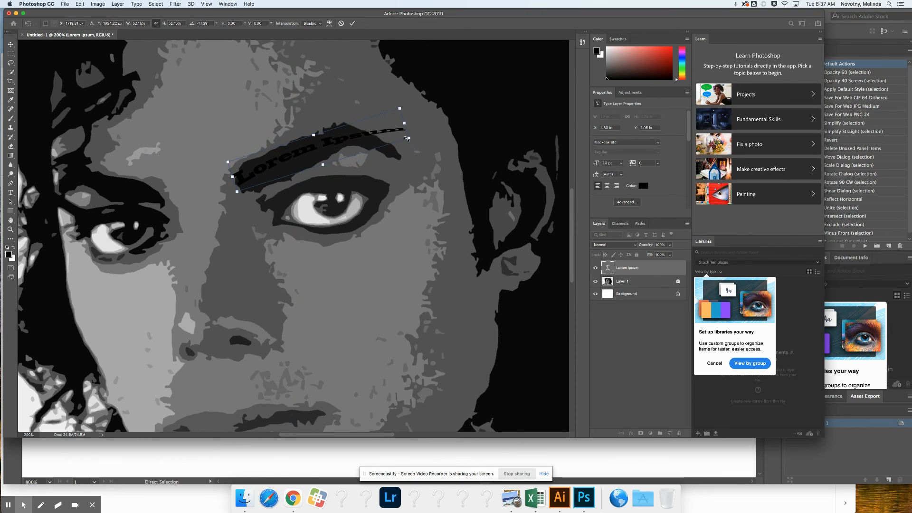
left_click_drag(406, 139, 388, 142)
mouse_move(312, 165)
left_mouse_down()
mouse_move(314, 158)
mouse_move(316, 183)
mouse_move(313, 160)
mouse_move(310, 168)
left_mouse_up()
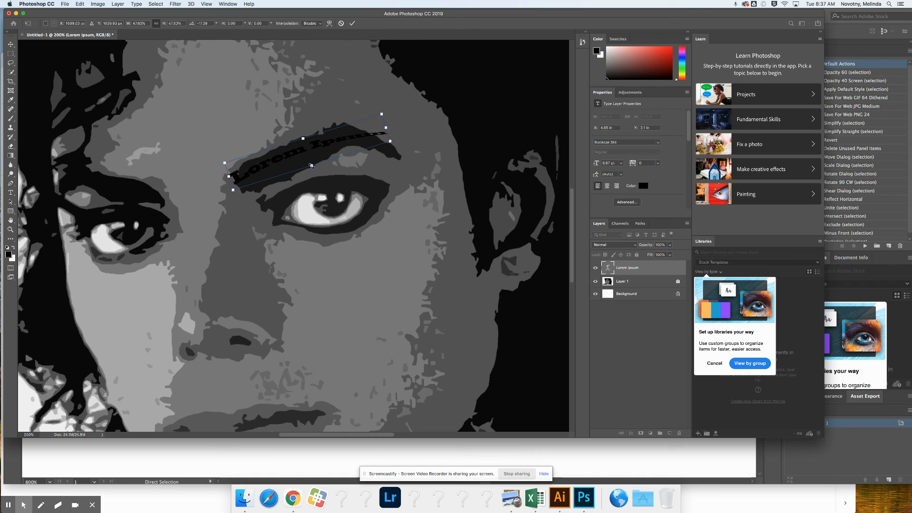
key("Return")
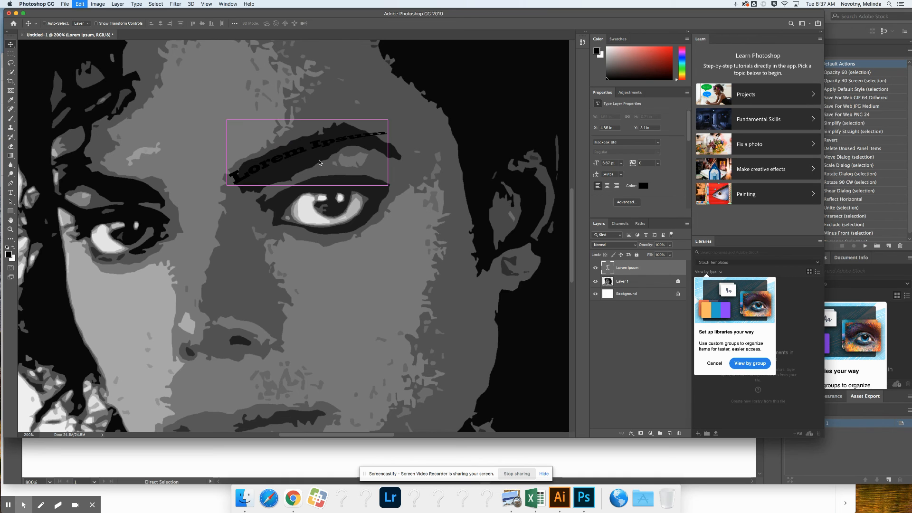
- Duplicate the eyebrow text slightly offset from the original and rotate the copy about 8 degrees clockwise to follow the brow's outer end
mouse_move(323, 163)
left_mouse_down()
mouse_move(307, 226)
mouse_move(334, 152)
left_mouse_up()
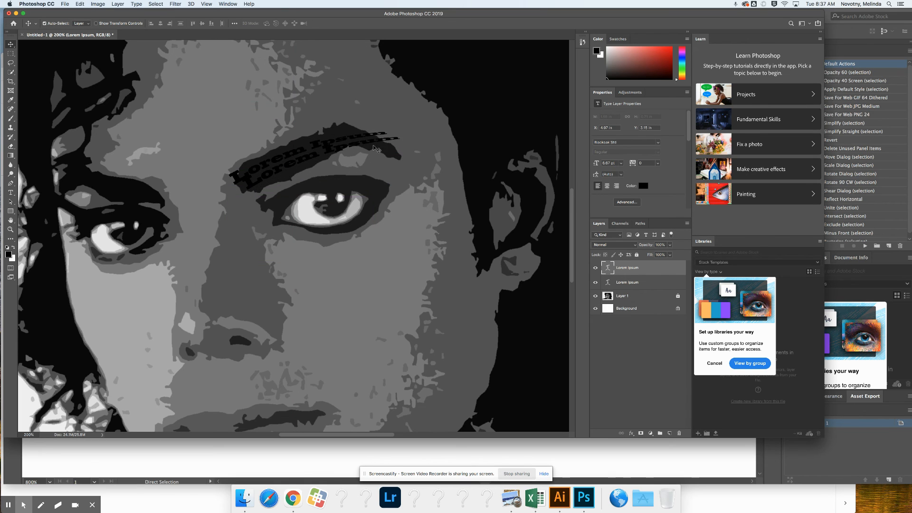
key("super+t")
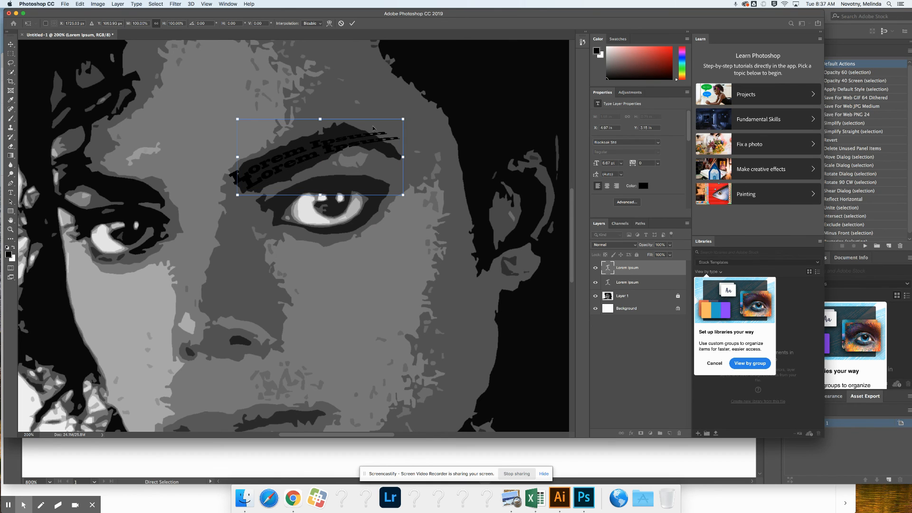
left_click_drag(407, 115, 415, 126)
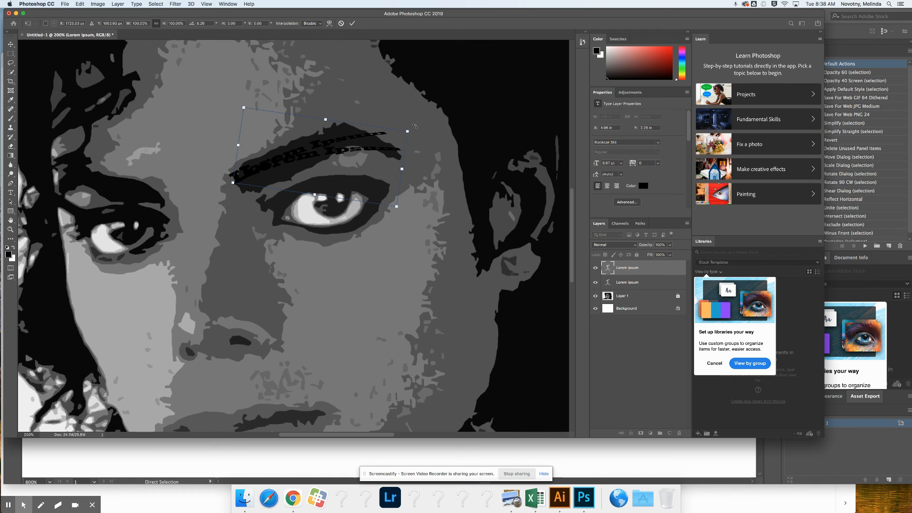
key("Return")
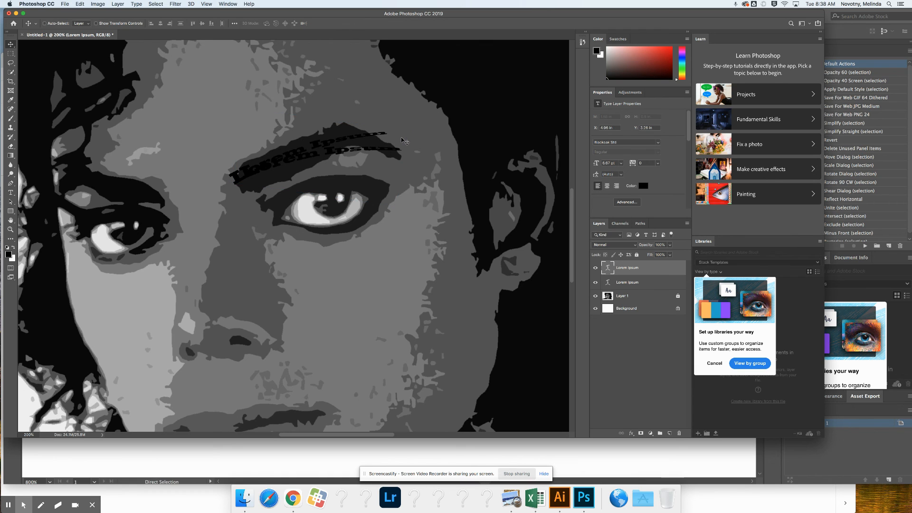
- Add a third copy of the text within the eyebrow, and hide and reshow the photo layer to check the lettering
key("super+v")
left_click_drag(273, 234, 301, 158)
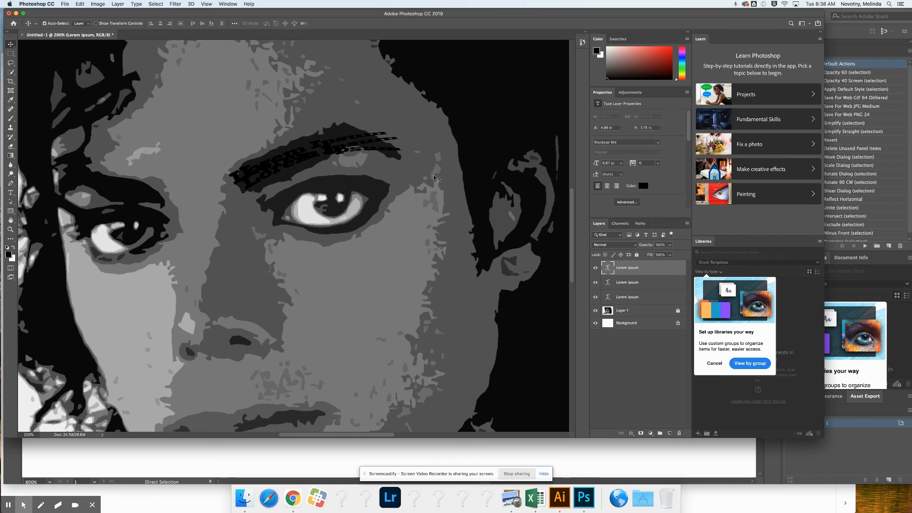
left_click(595, 312)
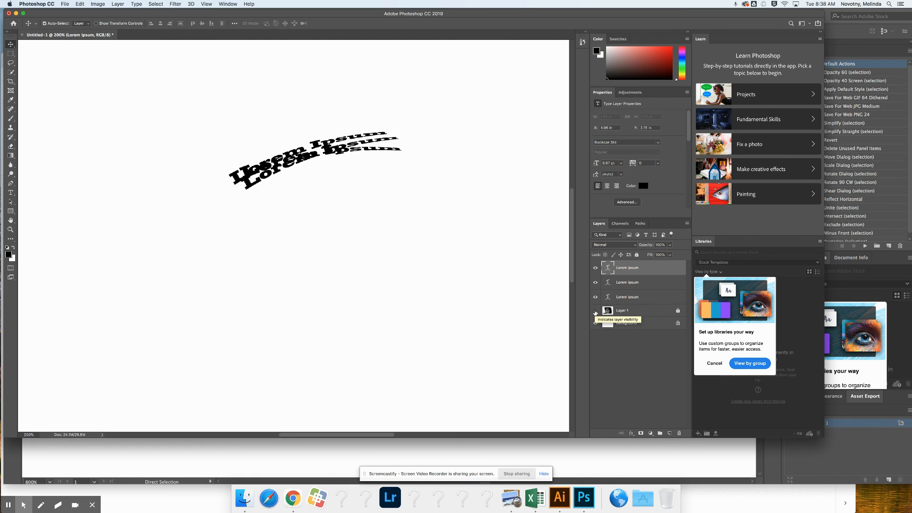
left_click(595, 312)
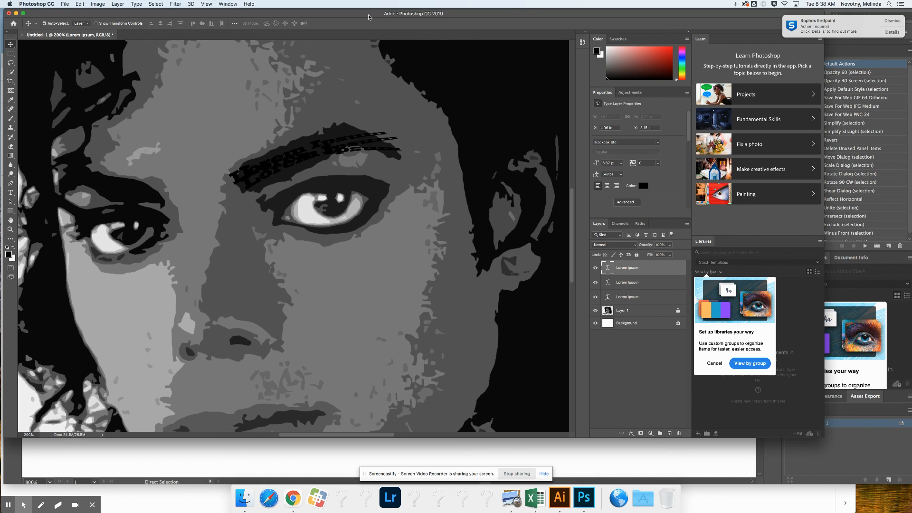
- Leave Photoshop and switch to the Chrome window showing the shared Google Drive folder
left_click_drag(369, 17, 371, 44)
left_click(372, 34)
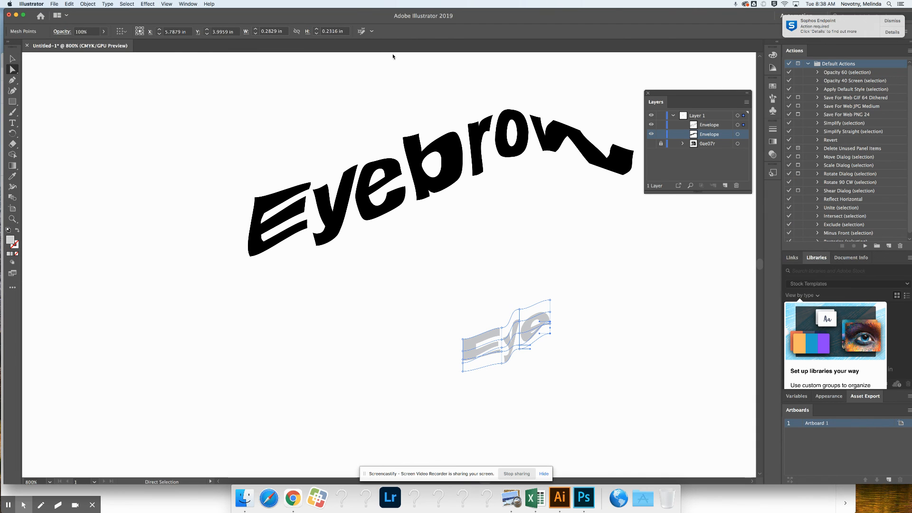
left_click(292, 497)
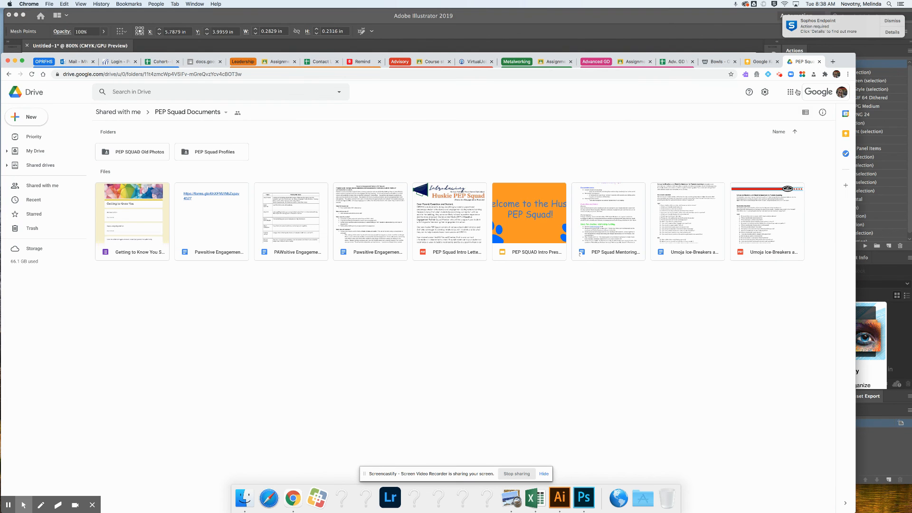